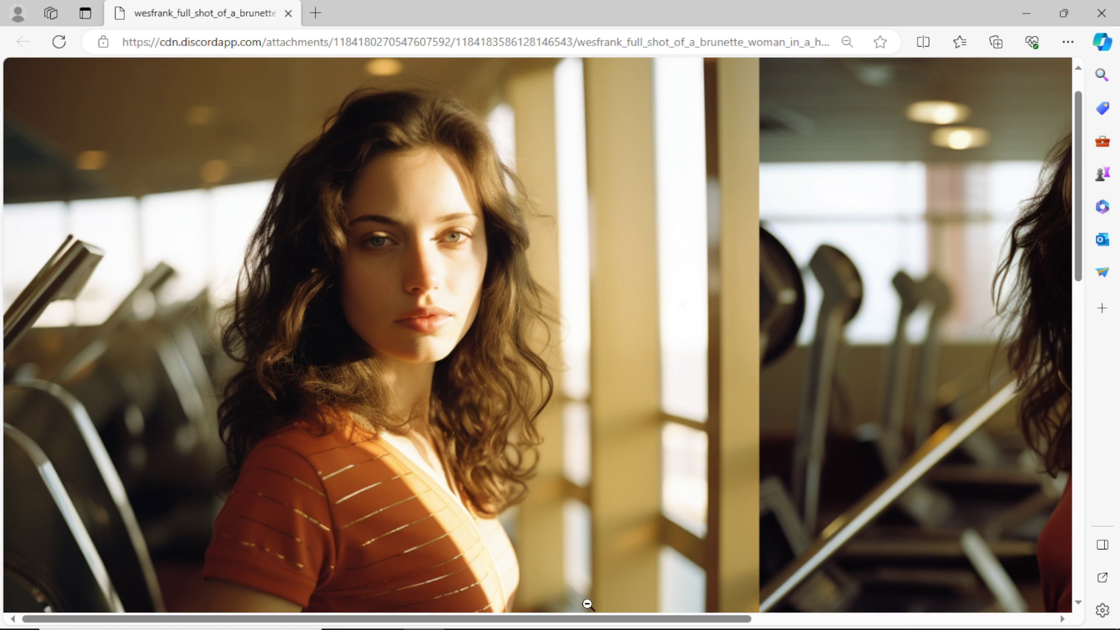
- Look over the full-size Midjourney brunette portraits, then close the Discord image preview
left_click_drag(603, 620, 932, 599)
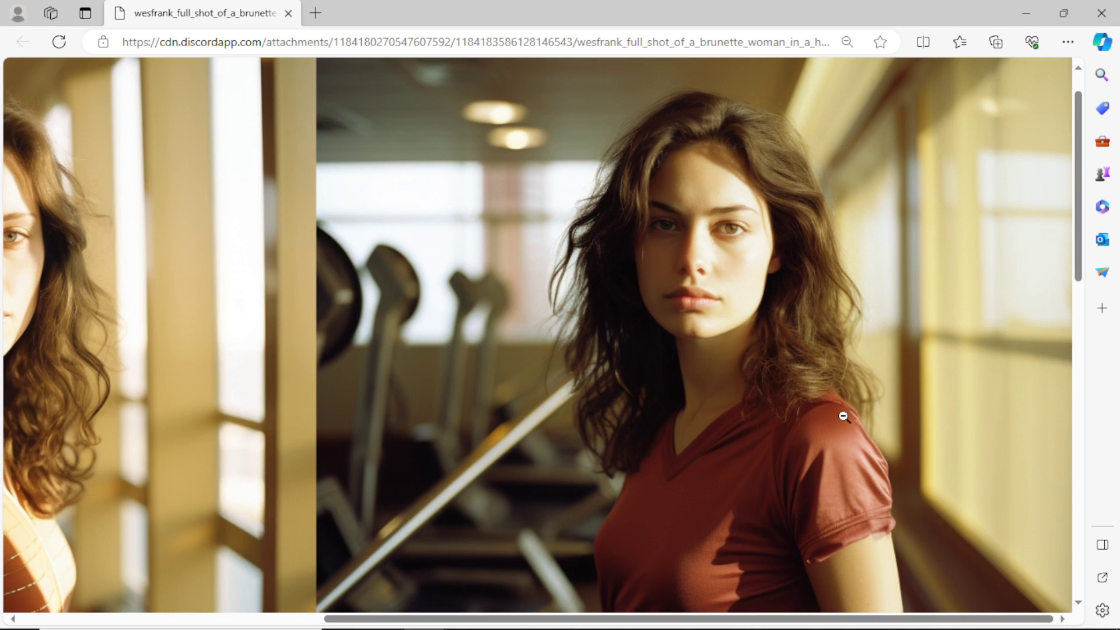
scroll(842, 415, "down", 8)
scroll(844, 423, "down", 7)
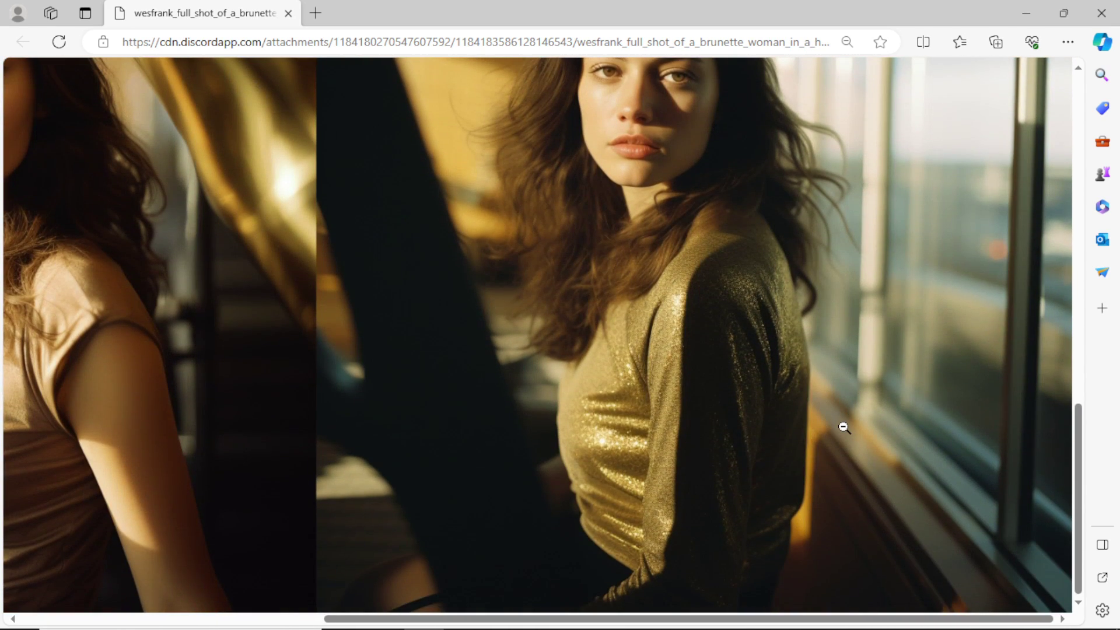
left_click_drag(812, 619, 521, 604)
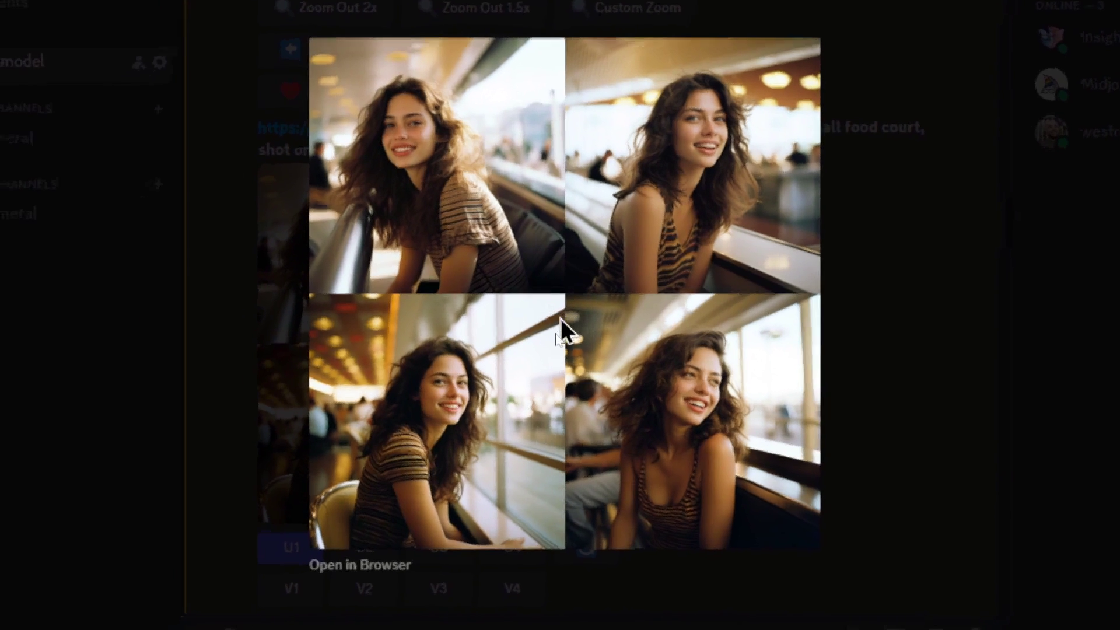
key("Escape")
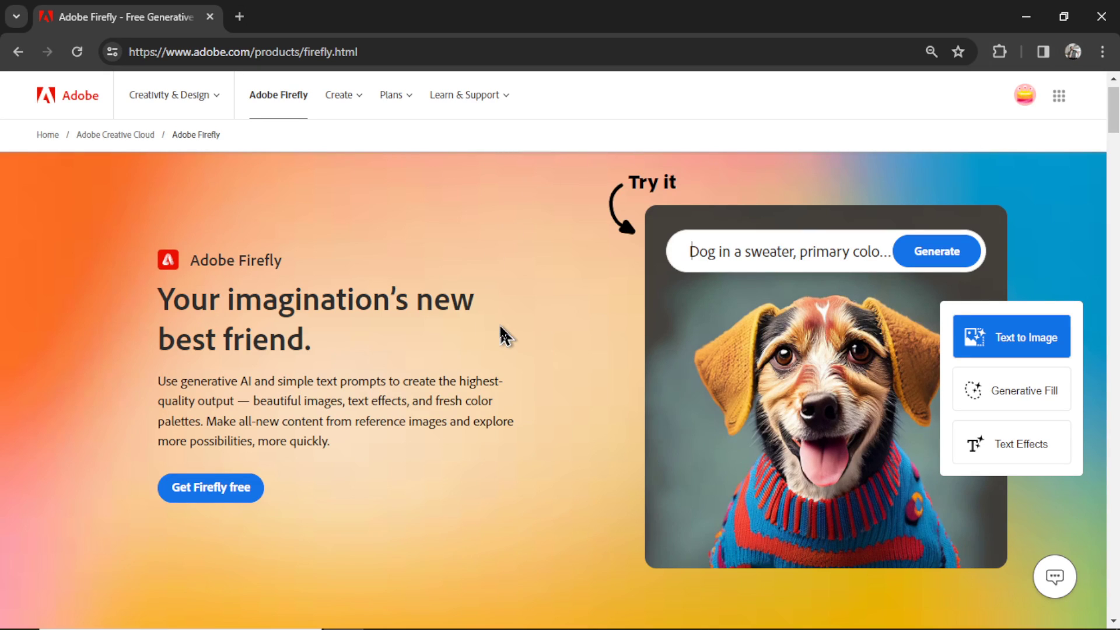
- Open Firefly's Generative Fill upload page, then return to the Discord Midjourney chat
left_click(1053, 386)
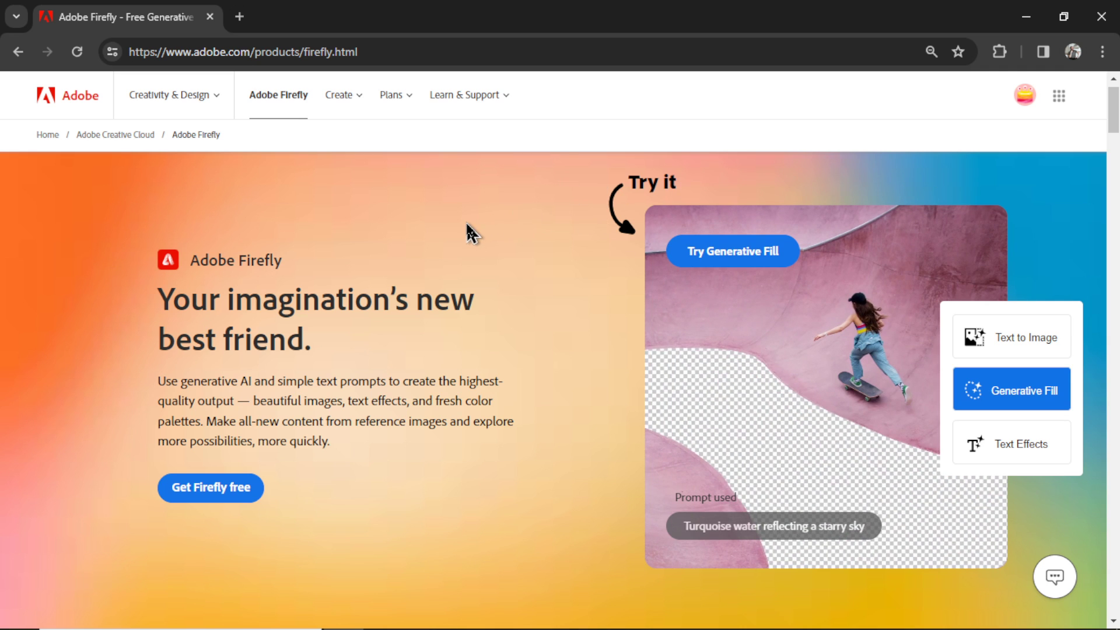
left_click(766, 256)
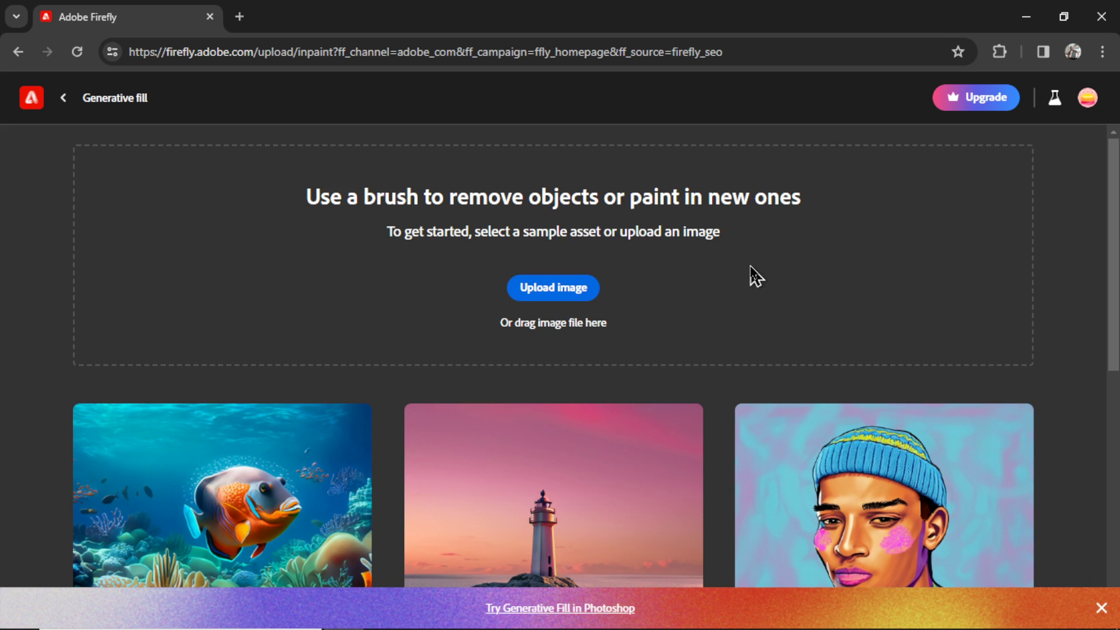
key("alt+Tab")
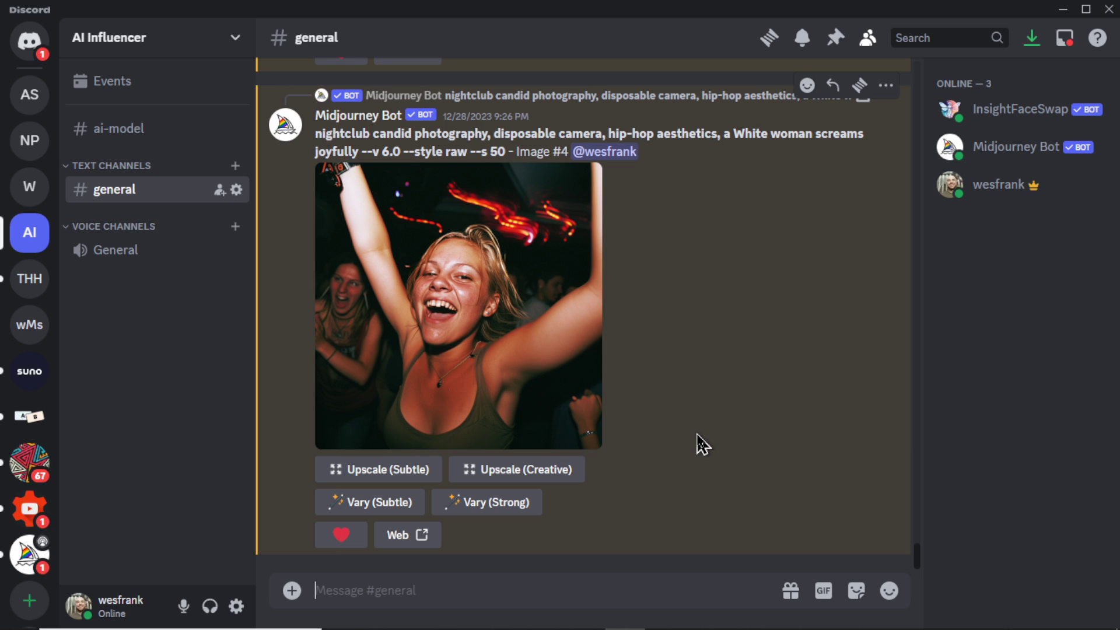
- Confirm in Midjourney /settings that the model is set to V6
type("/settings")
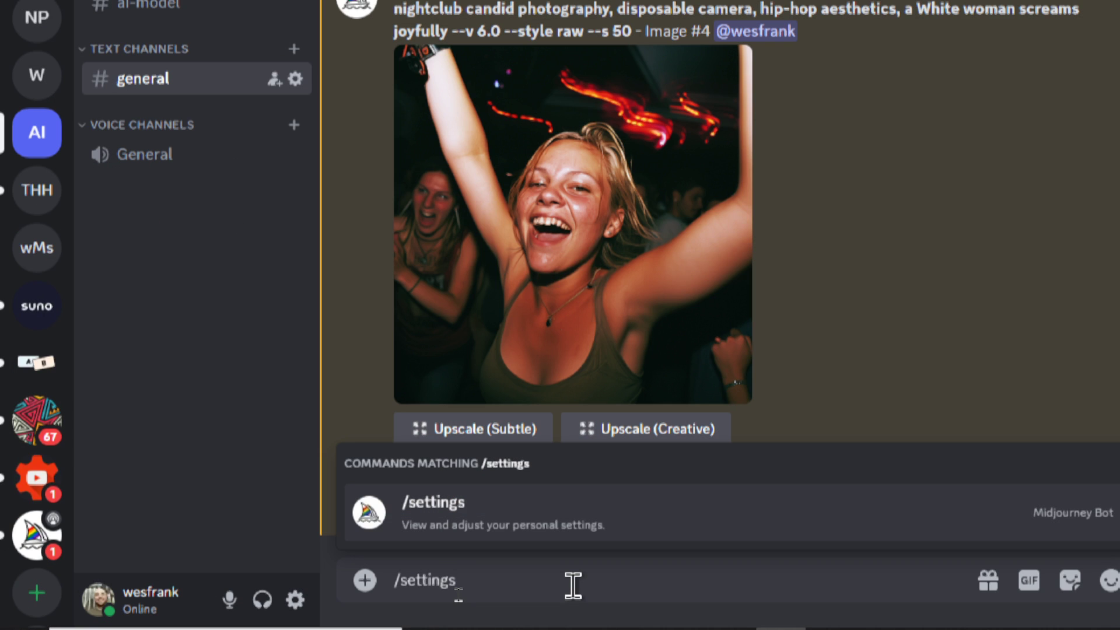
key("Return")
left_click(582, 388)
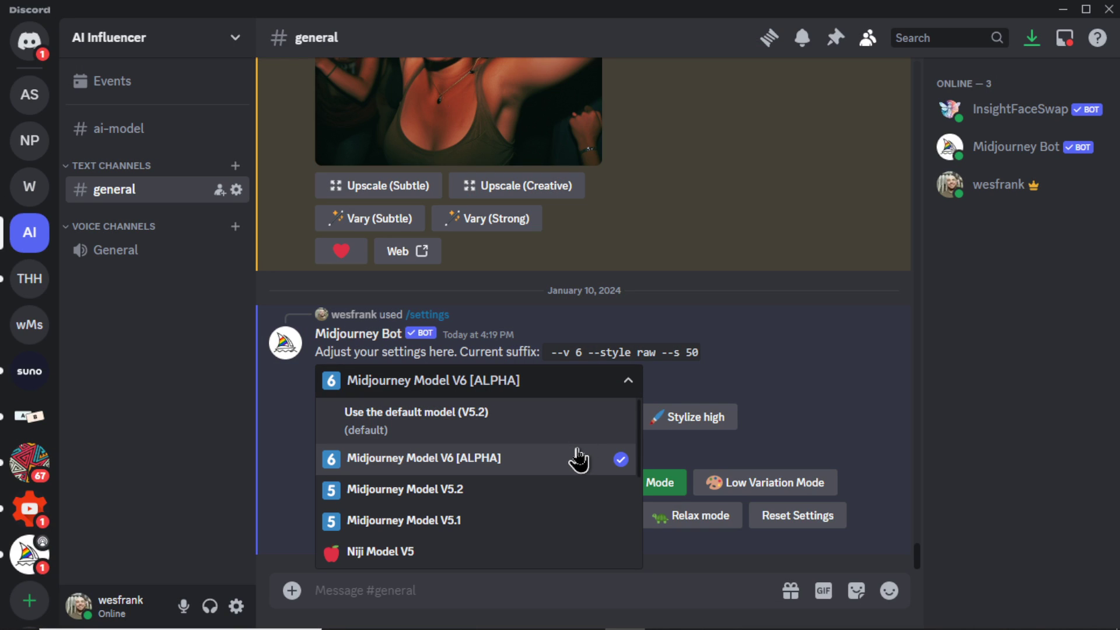
left_click(579, 459)
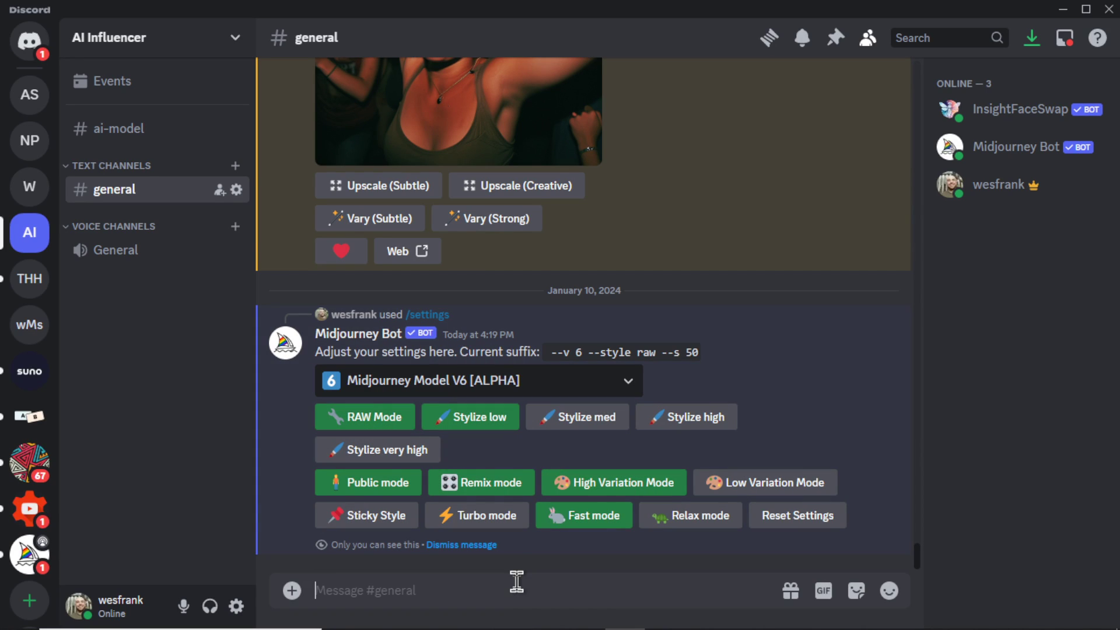
- Generate half-body brunette t-shirt portraits with /imagine at --ar 2:3
type("/imagine")
key("Tab")
type("a half-body portrait of a brunette woman wearing a tshirt --ar")
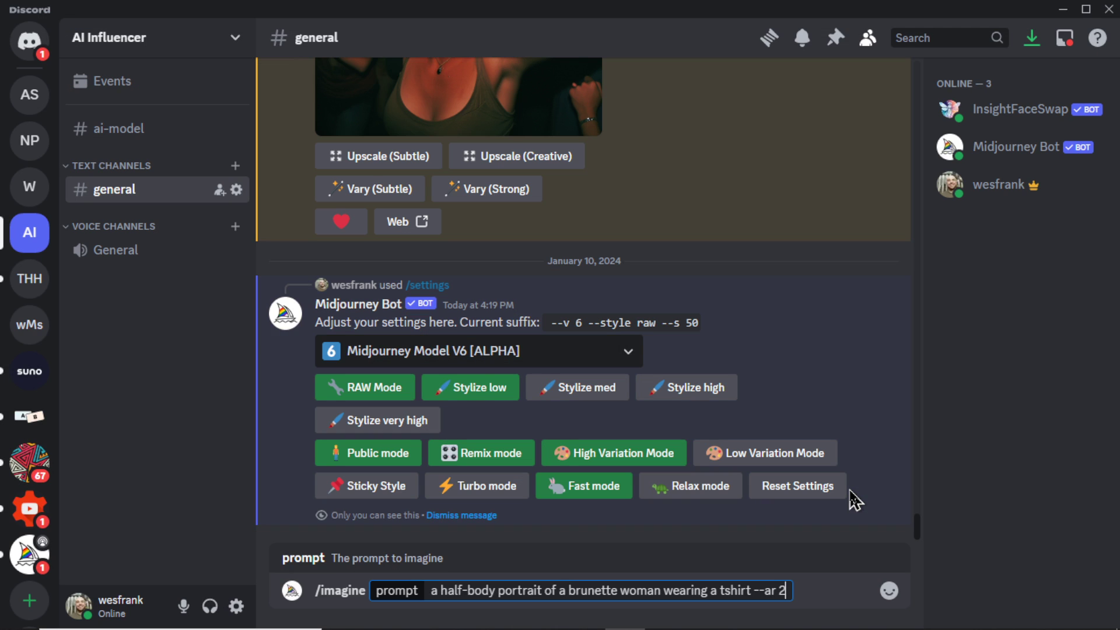
type("3")
key("Return")
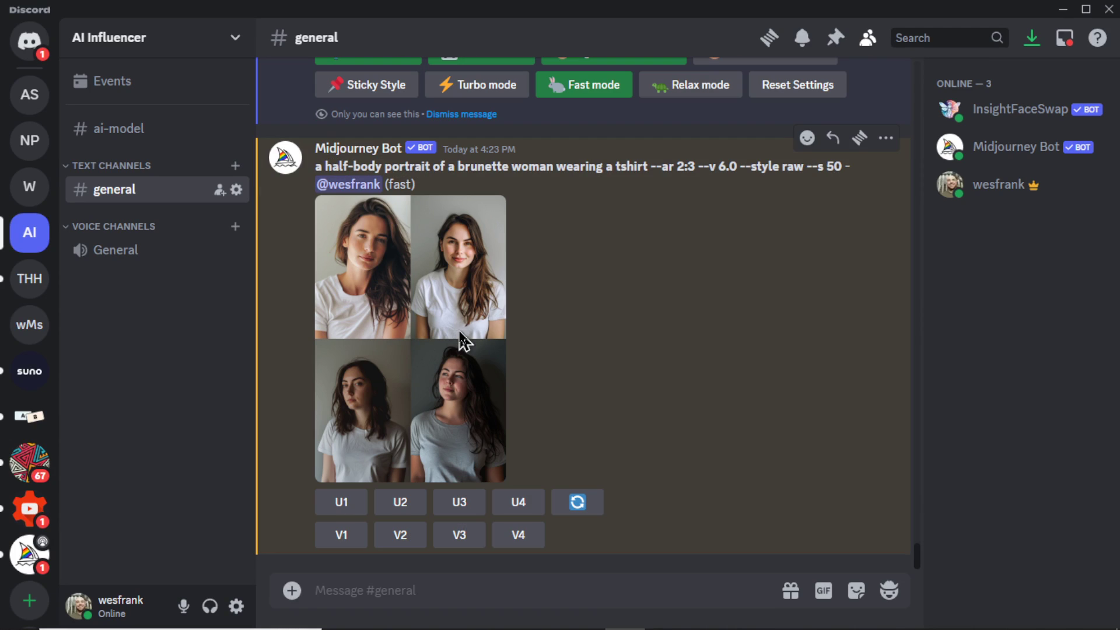
- Open the four-portrait grid at full size in the browser and inspect it
left_click(464, 338)
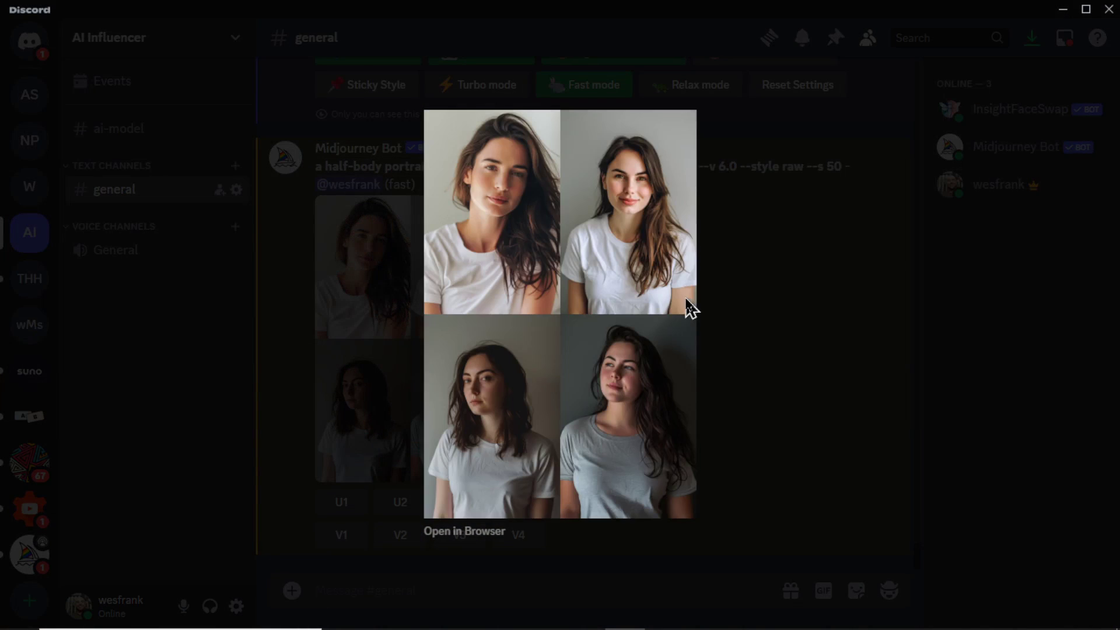
left_click(470, 532)
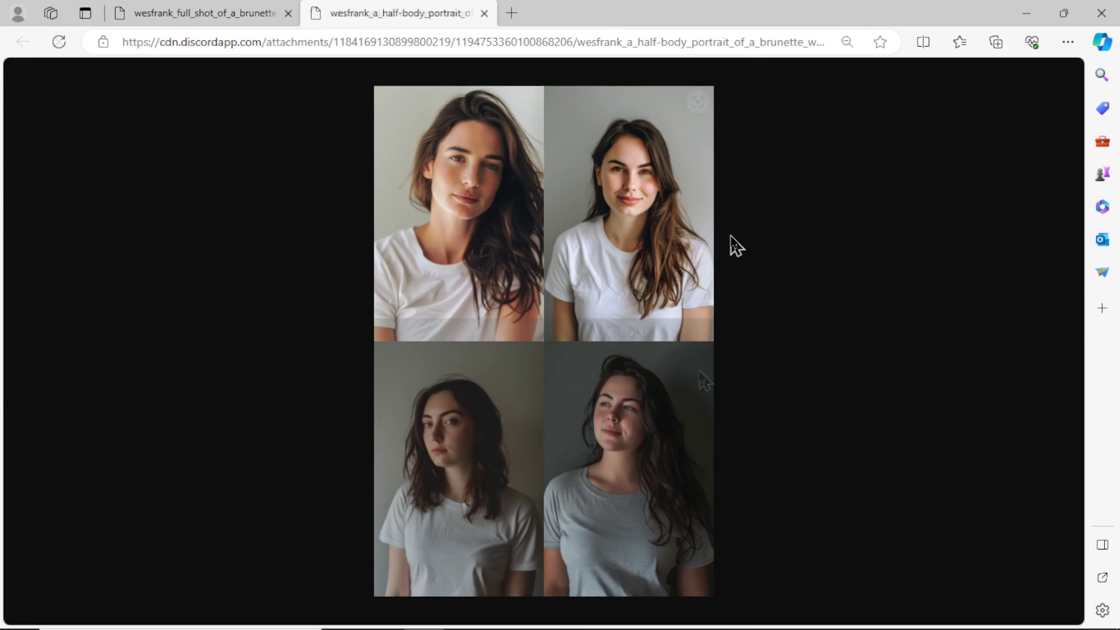
left_click(490, 517)
scroll(305, 323, "up", 6)
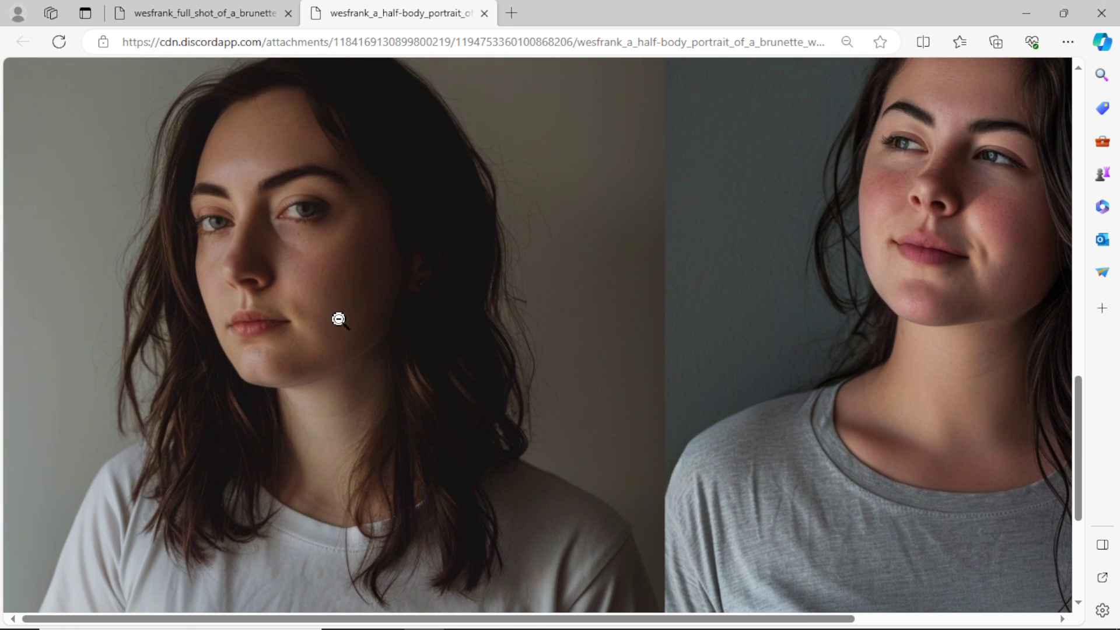
scroll(325, 367, "down", 5)
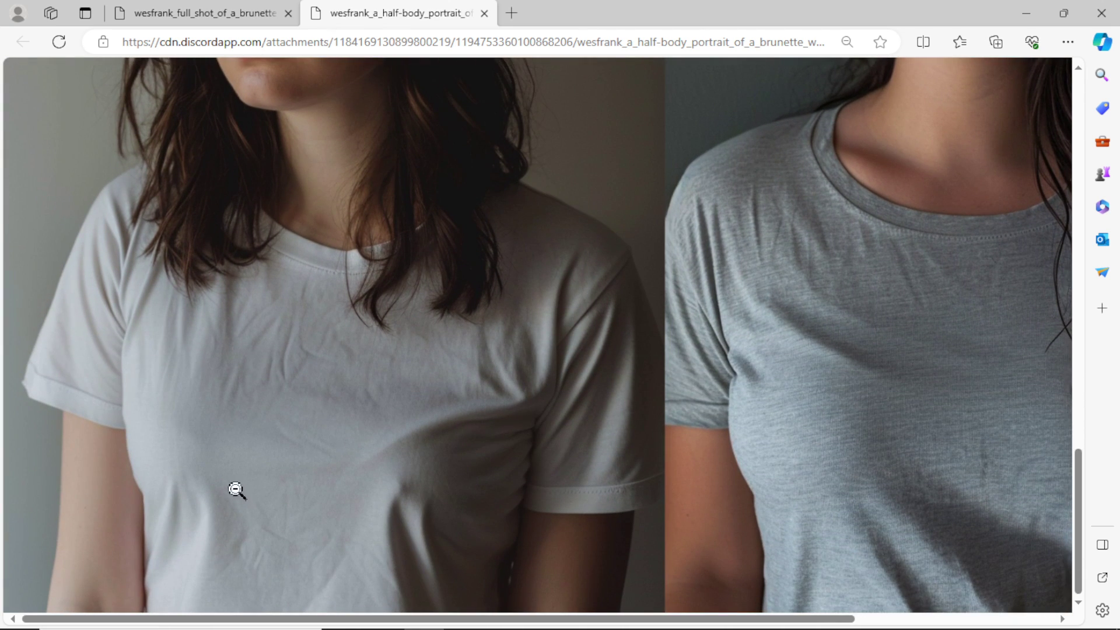
scroll(531, 303, "up", 5)
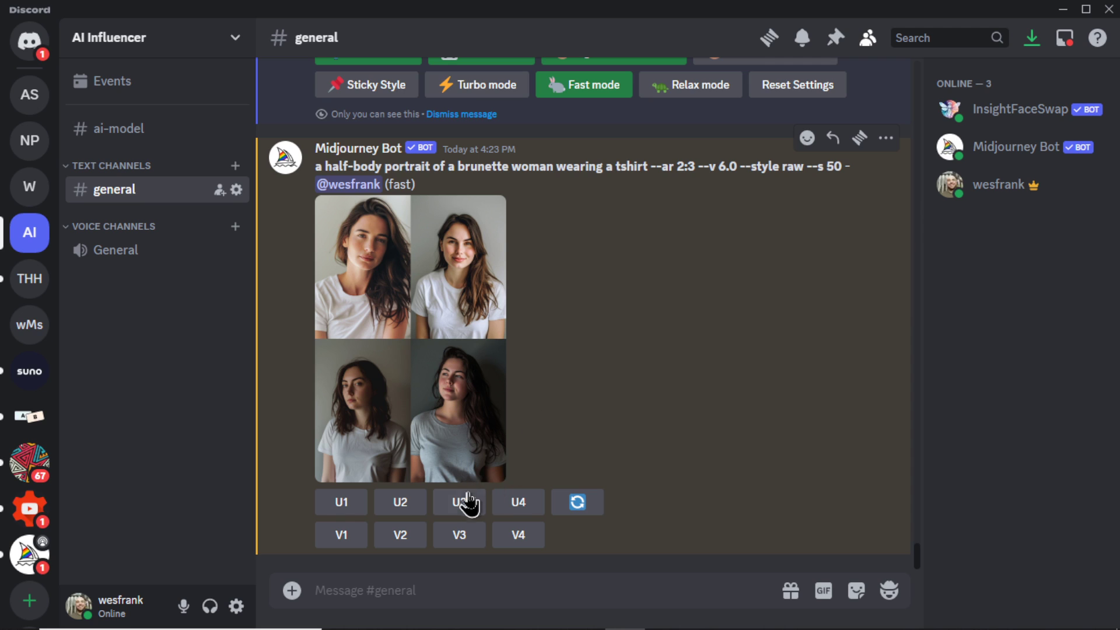
- Upscale the third portrait with U3 and save it as a PNG in Downloads
left_click(469, 502)
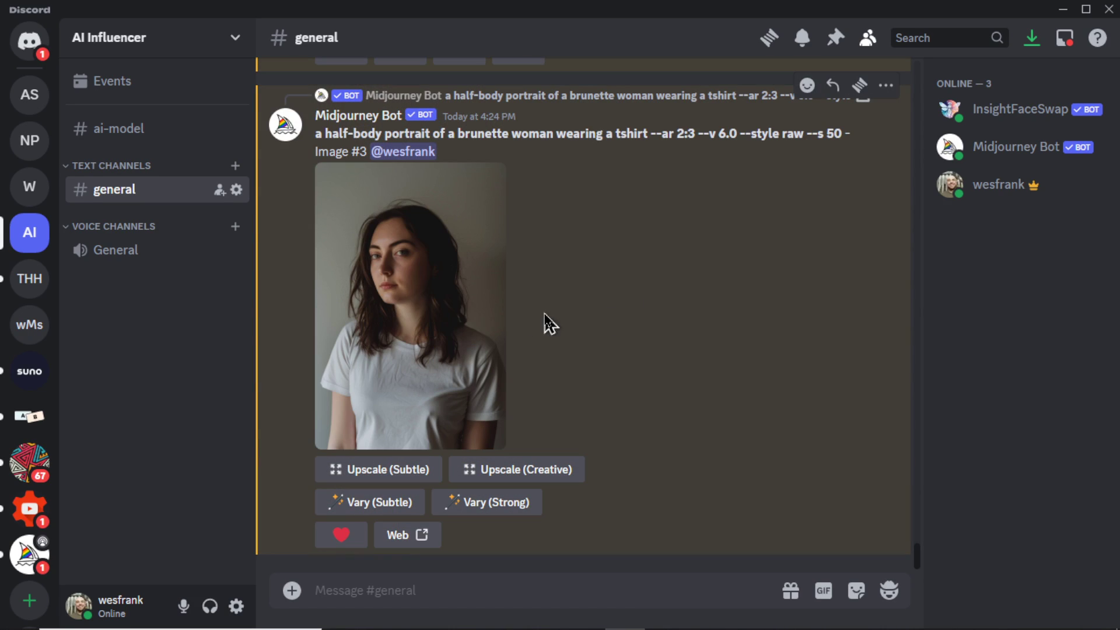
right_click(420, 300)
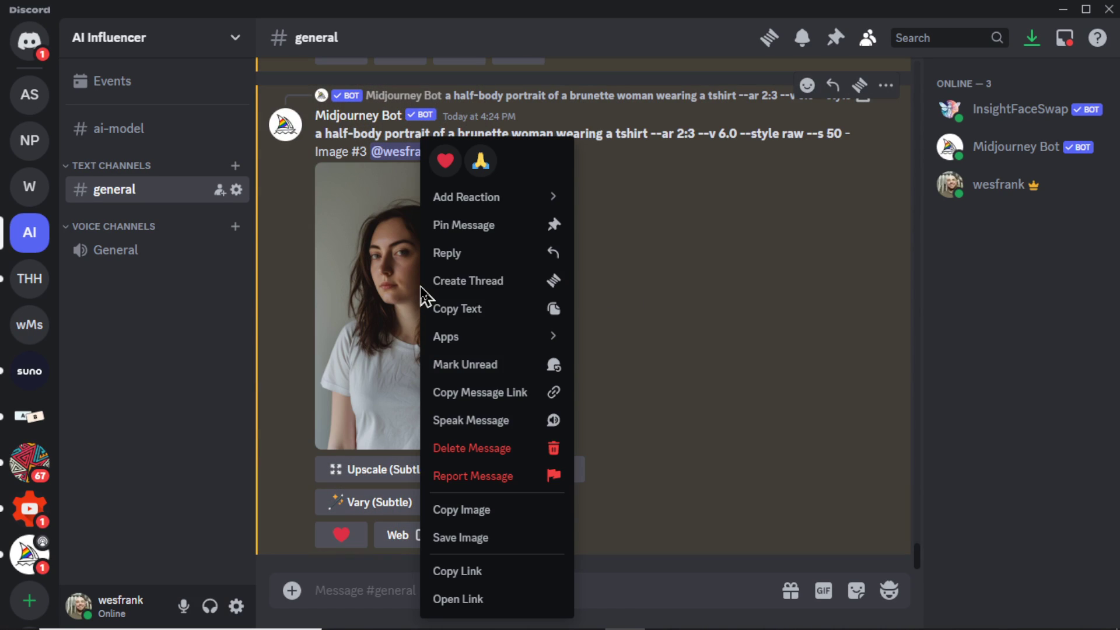
left_click(505, 537)
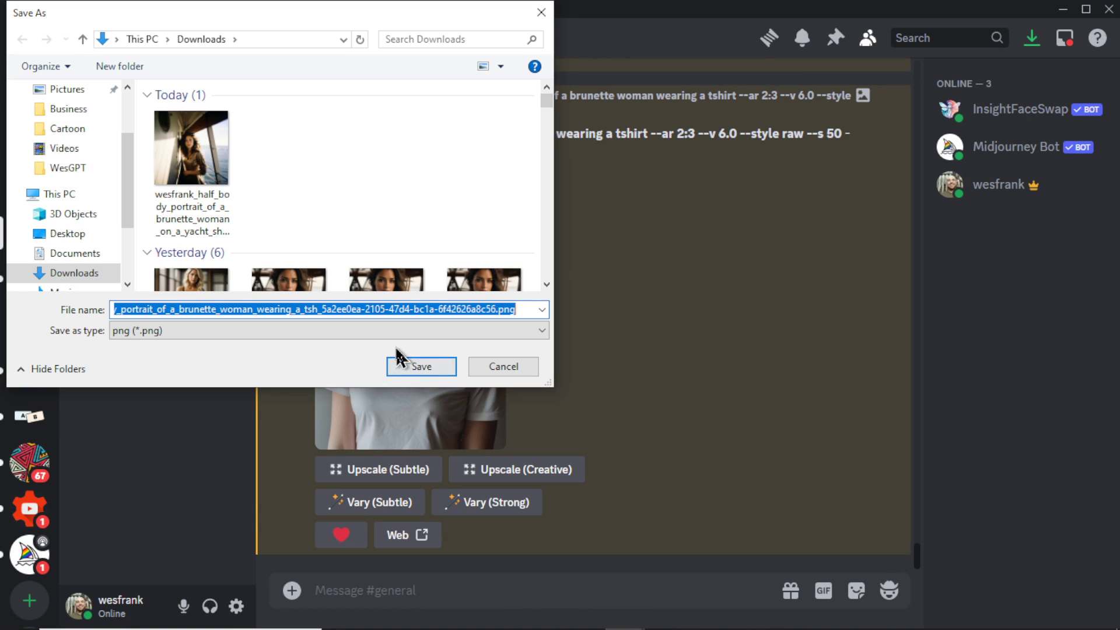
left_click(401, 362)
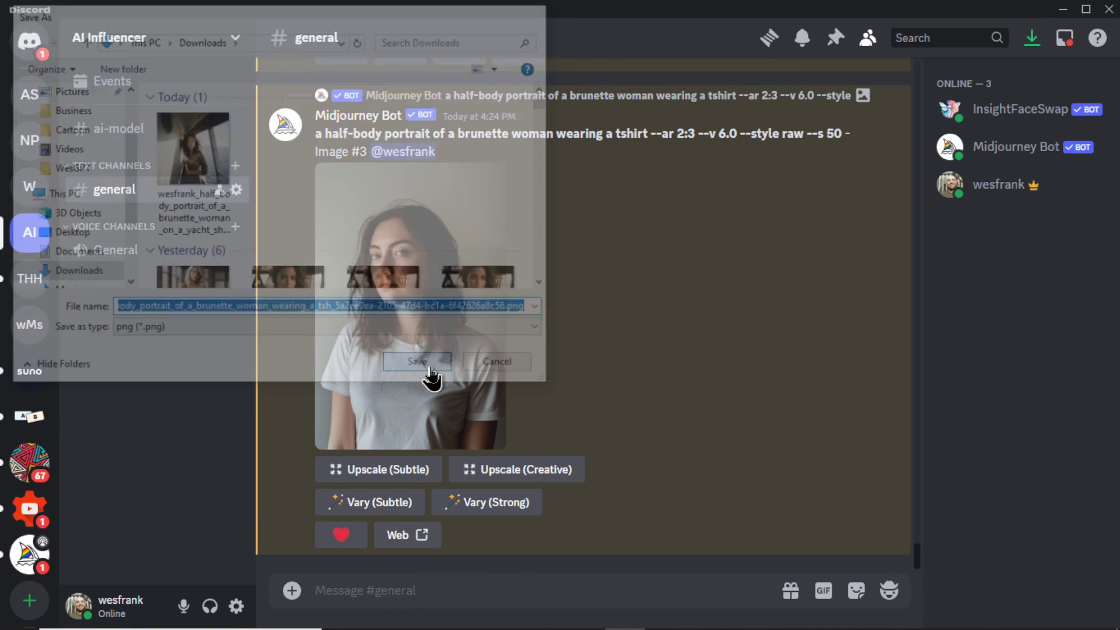
key("alt+Tab")
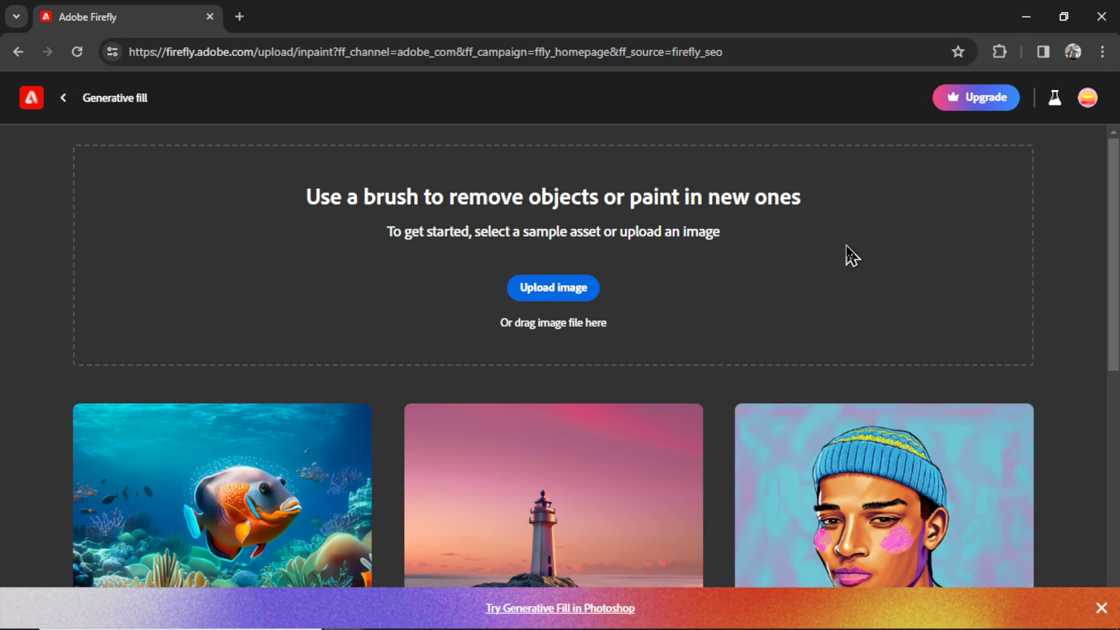
- Upload the saved brunette portrait and paint a mask over her white t-shirt
left_click(554, 294)
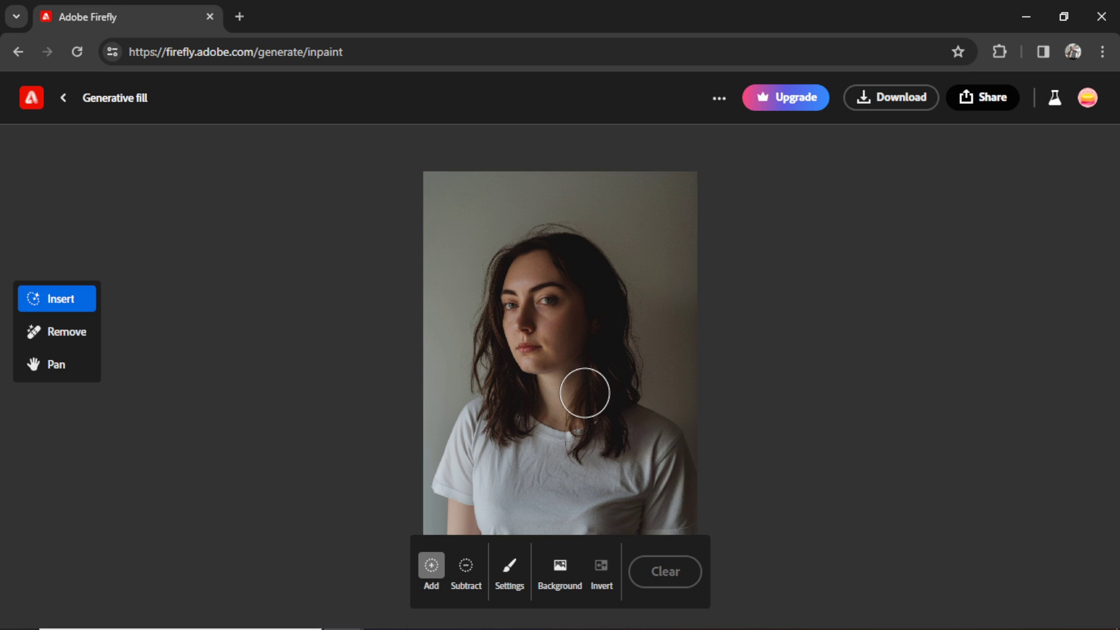
mouse_move(561, 467)
left_mouse_down()
mouse_move(508, 453)
mouse_move(564, 454)
mouse_move(505, 427)
mouse_move(493, 405)
mouse_move(447, 479)
mouse_move(487, 494)
mouse_move(492, 455)
mouse_move(493, 495)
mouse_move(626, 421)
mouse_move(629, 463)
mouse_move(645, 465)
mouse_move(659, 433)
mouse_move(821, 403)
mouse_move(834, 392)
mouse_move(931, 389)
mouse_move(913, 302)
mouse_move(895, 278)
mouse_move(915, 299)
mouse_move(829, 210)
mouse_move(809, 233)
mouse_move(741, 252)
mouse_move(785, 254)
mouse_move(739, 290)
mouse_move(852, 259)
mouse_move(868, 269)
mouse_move(887, 326)
mouse_move(840, 360)
mouse_move(842, 300)
mouse_move(800, 388)
left_mouse_up()
- Generate a fill of 'A red dress' for the masked shirt area
key("h")
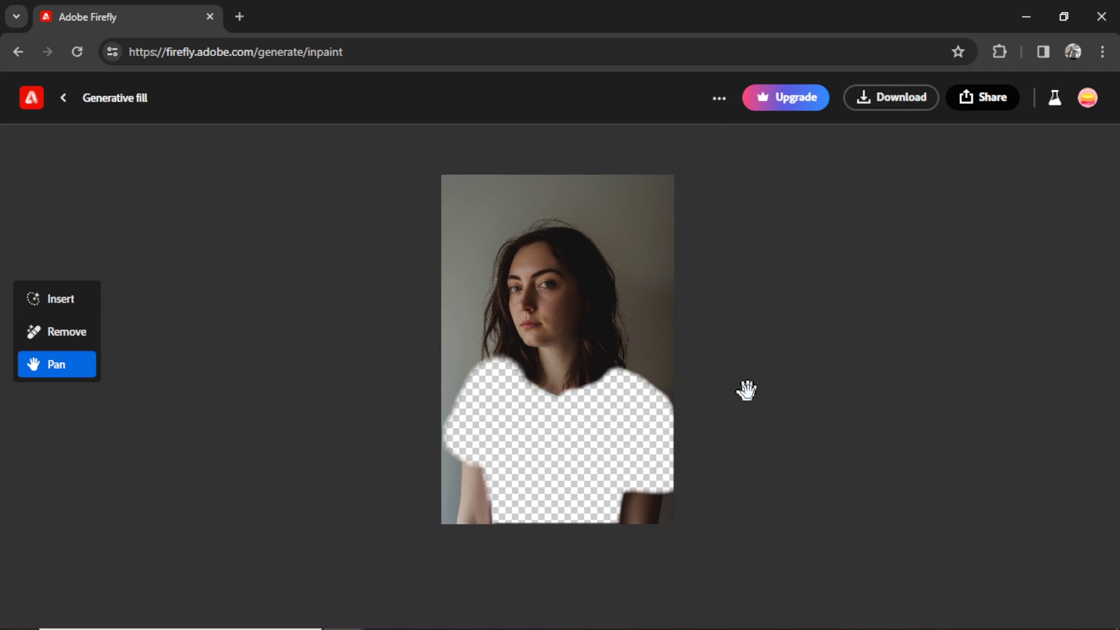
key("i")
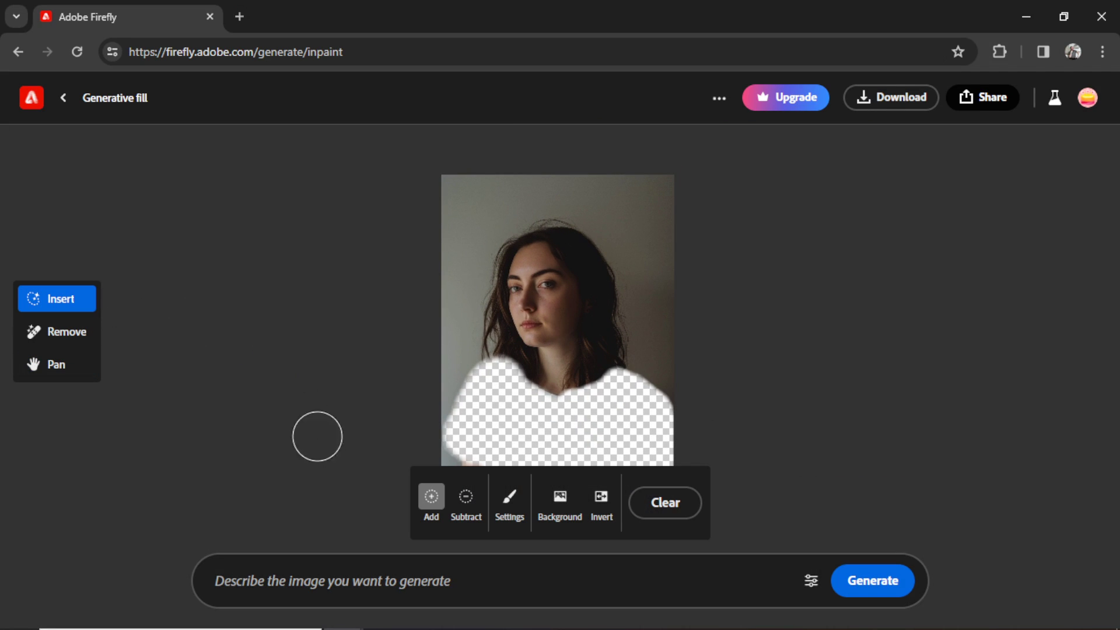
left_click(572, 585)
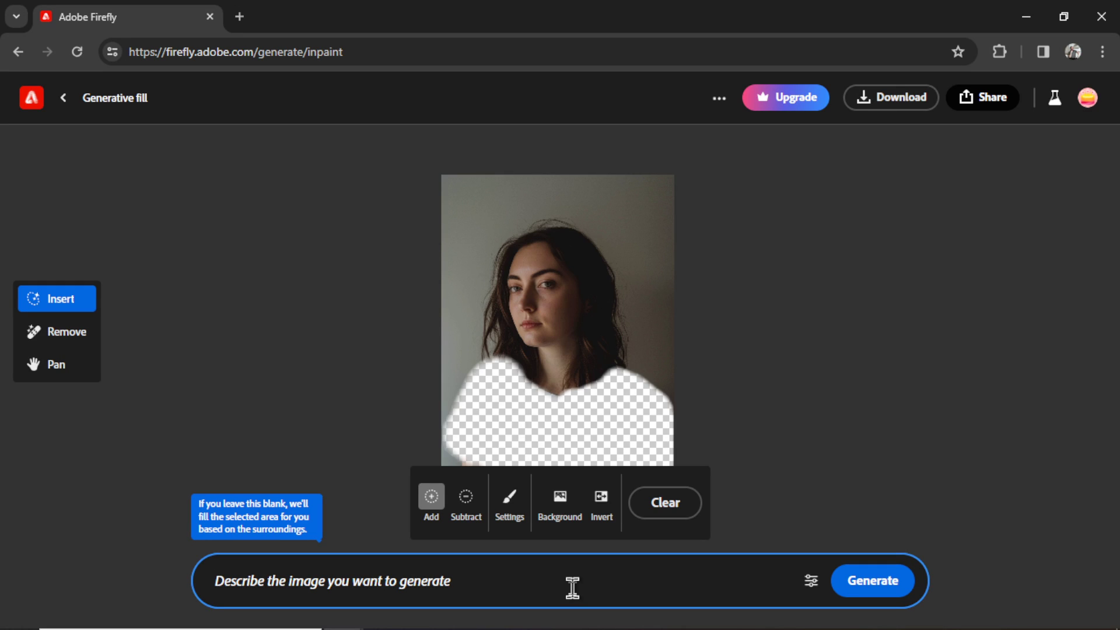
type("A red dress")
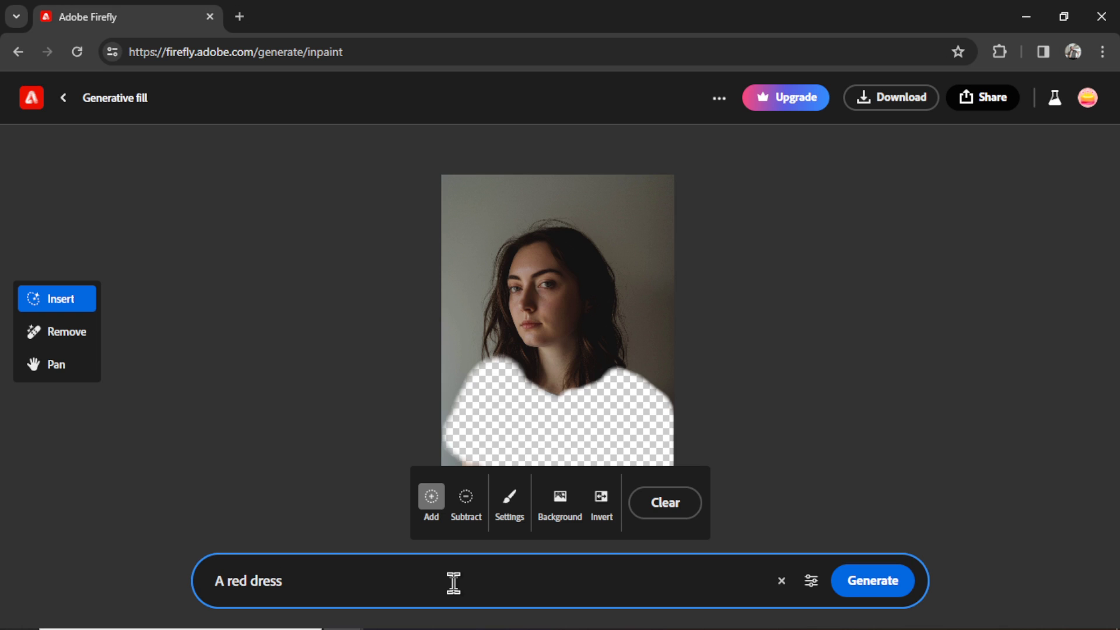
left_click(879, 590)
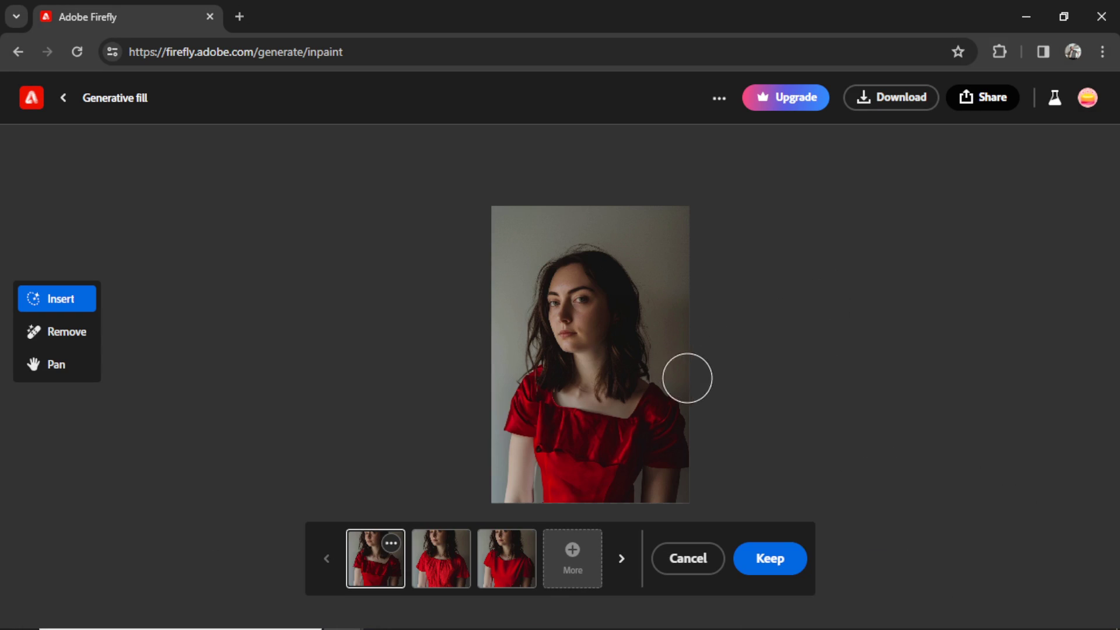
- Compare the red dress variations, generate more, and preview the white-collar version
left_click(458, 574)
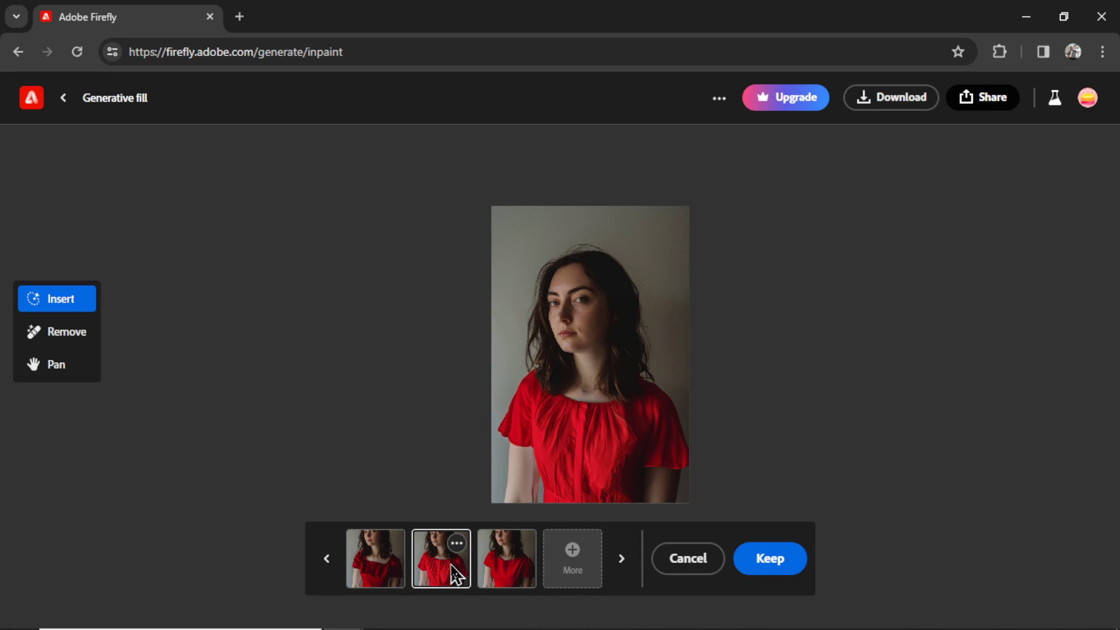
left_click(515, 576)
left_click(378, 578)
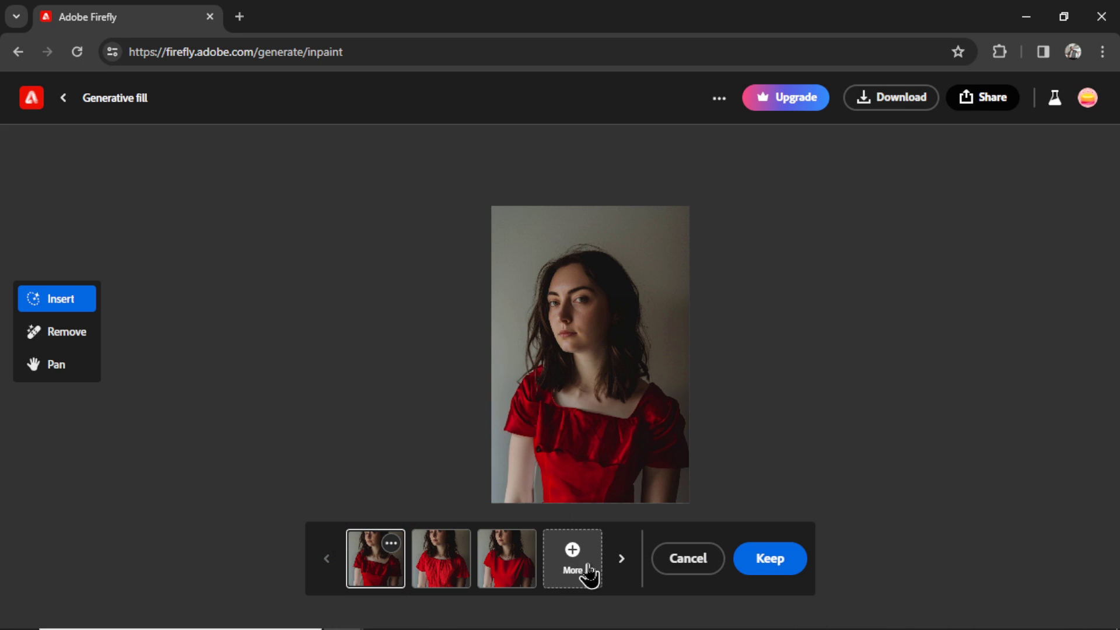
left_click(590, 574)
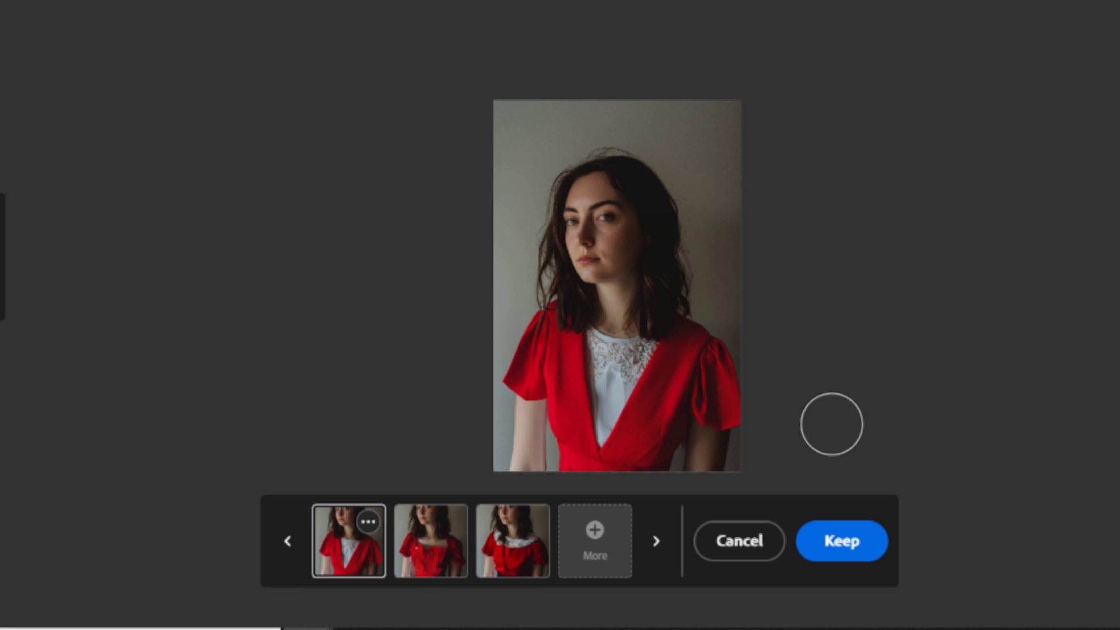
left_click(464, 548)
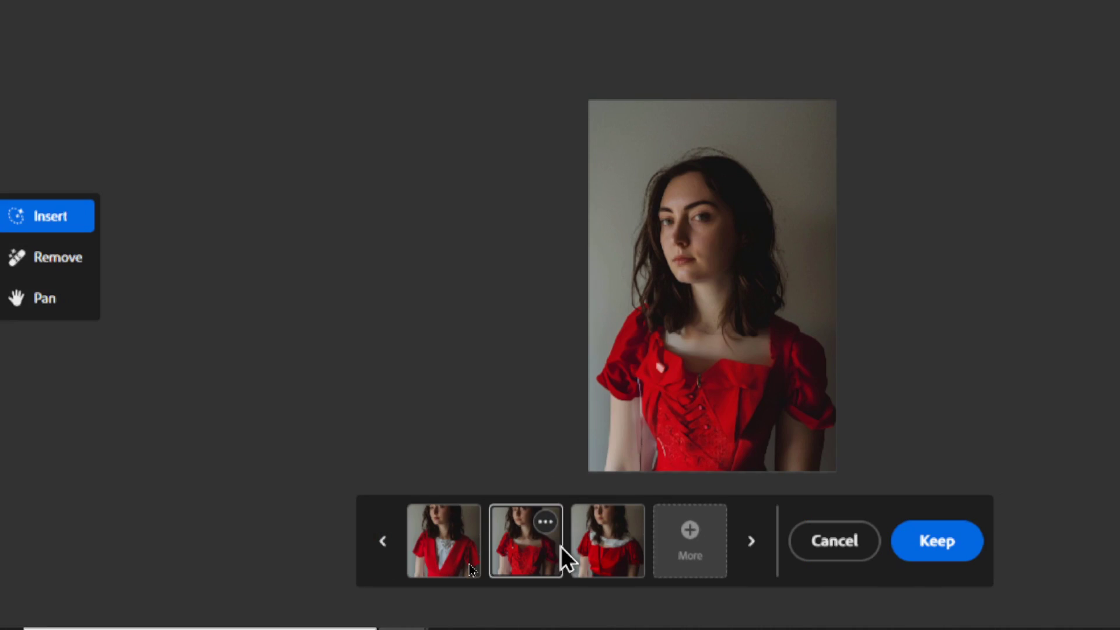
left_click(589, 554)
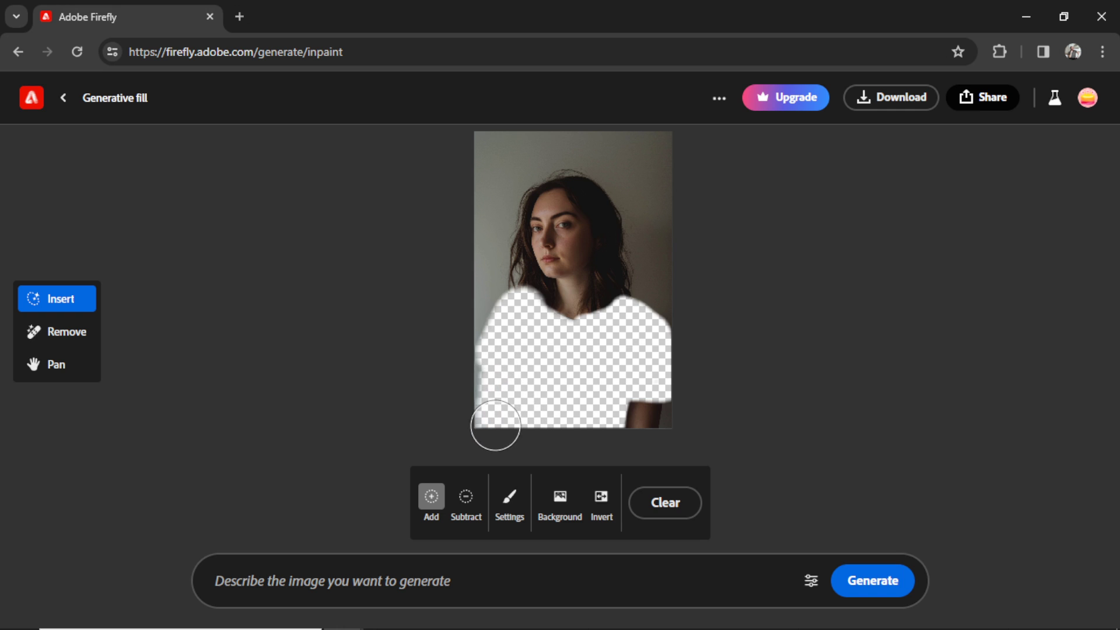
- Extend the mask over the arm and left edge, then generate 'A red dress' fills
mouse_move(492, 375)
left_mouse_down()
mouse_move(491, 416)
mouse_move(661, 407)
left_mouse_up()
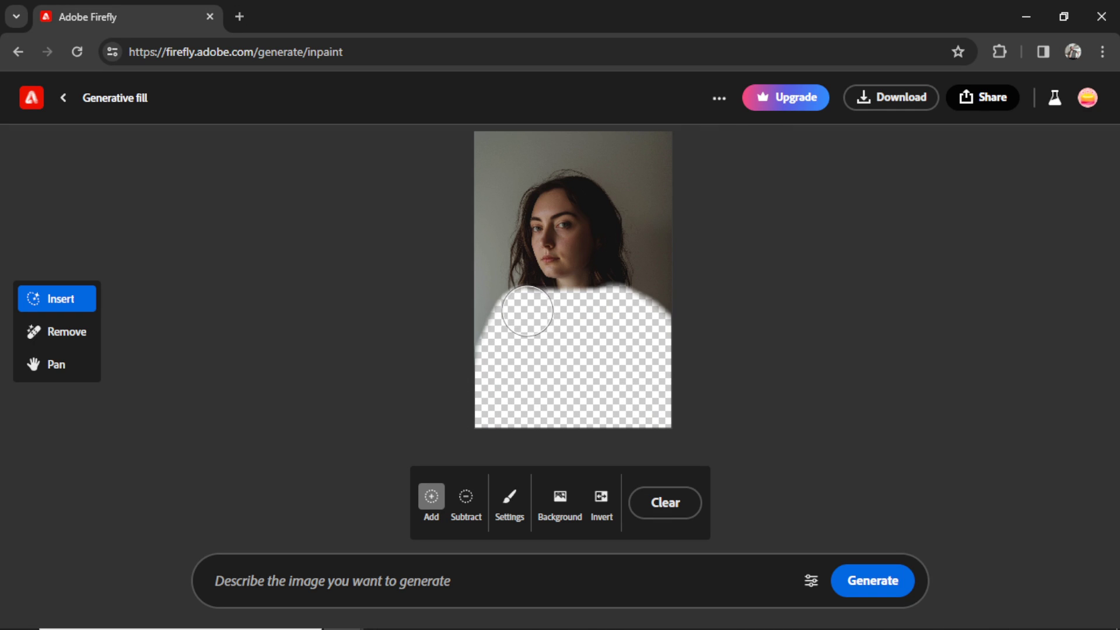
mouse_move(528, 311)
left_mouse_down()
mouse_move(479, 351)
mouse_move(534, 311)
mouse_move(584, 309)
left_mouse_up()
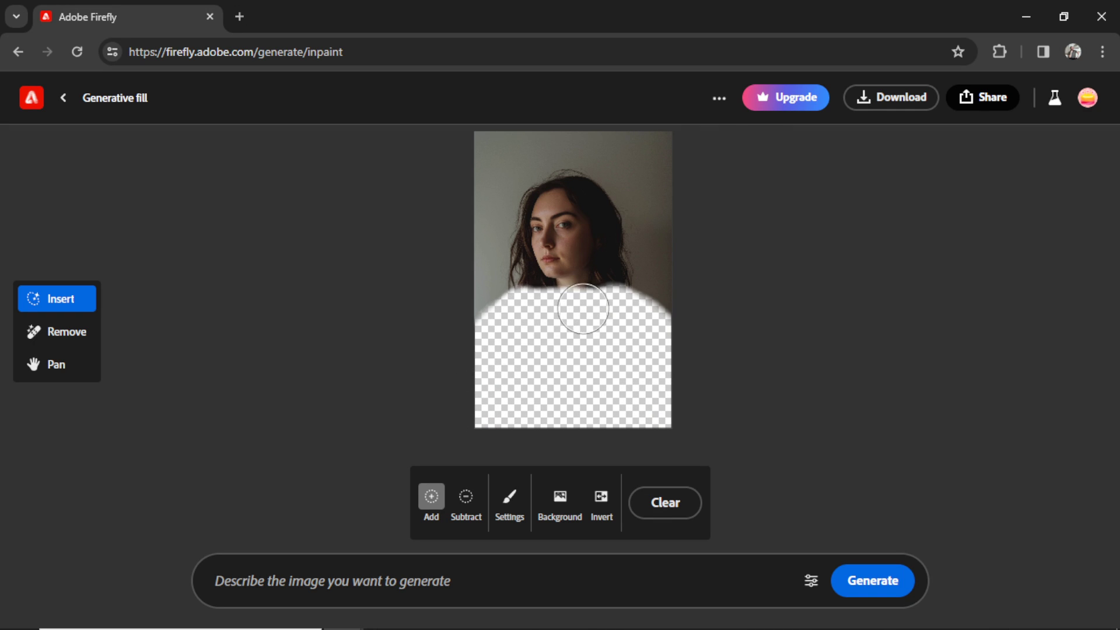
left_click(617, 590)
type("A red dress")
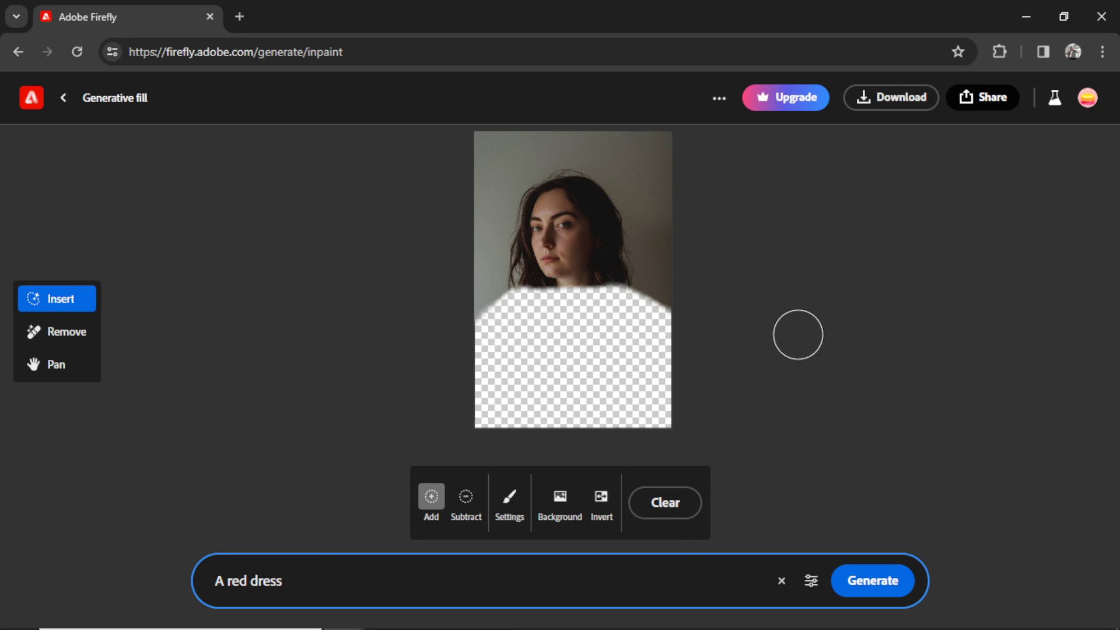
left_click(887, 595)
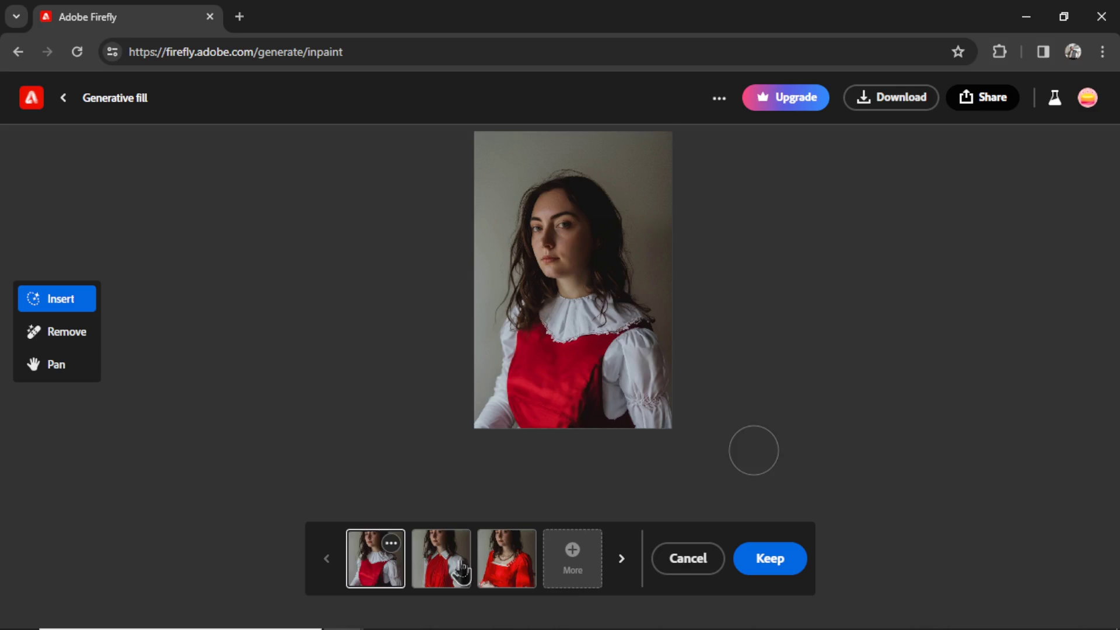
- Compare the necklace, pinafore-over-blouse and ruffled-collar red dress variations
left_click(484, 586)
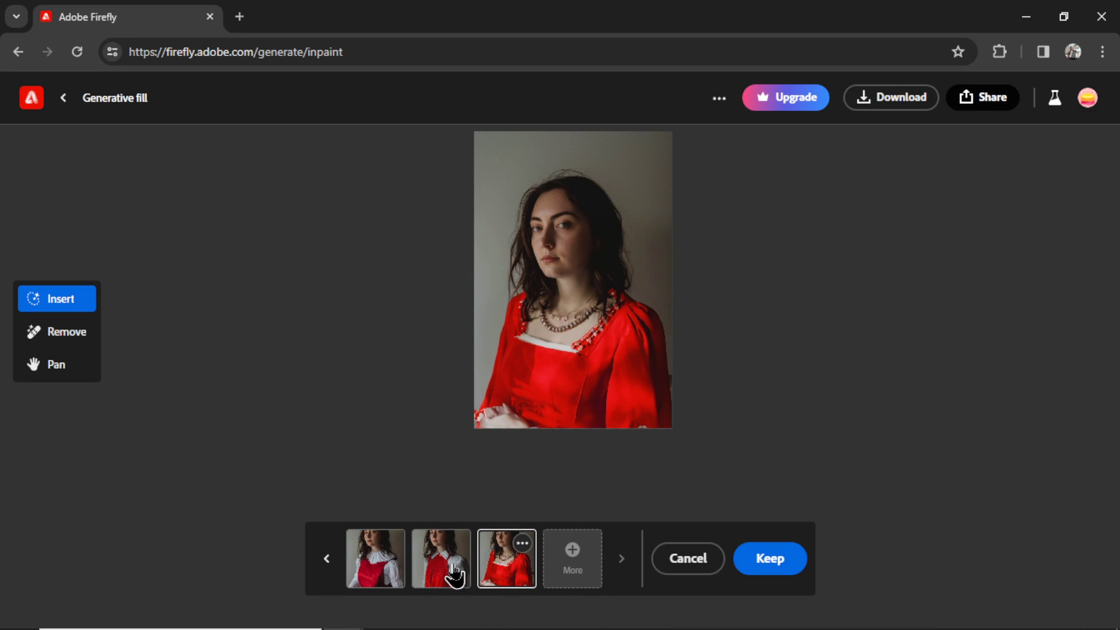
left_click(455, 575)
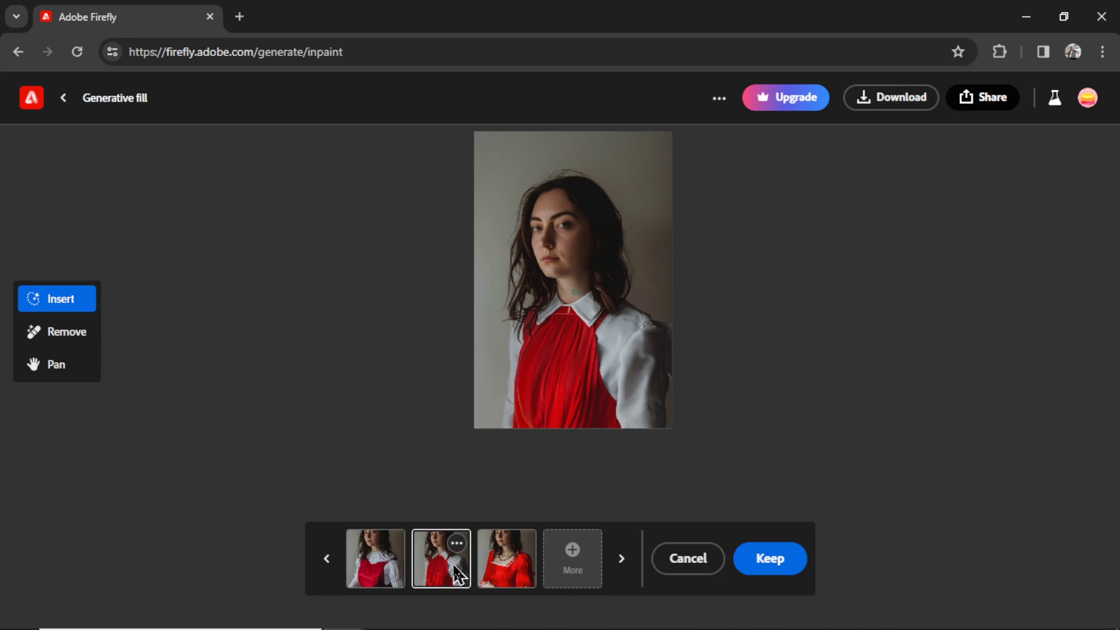
left_click(388, 563)
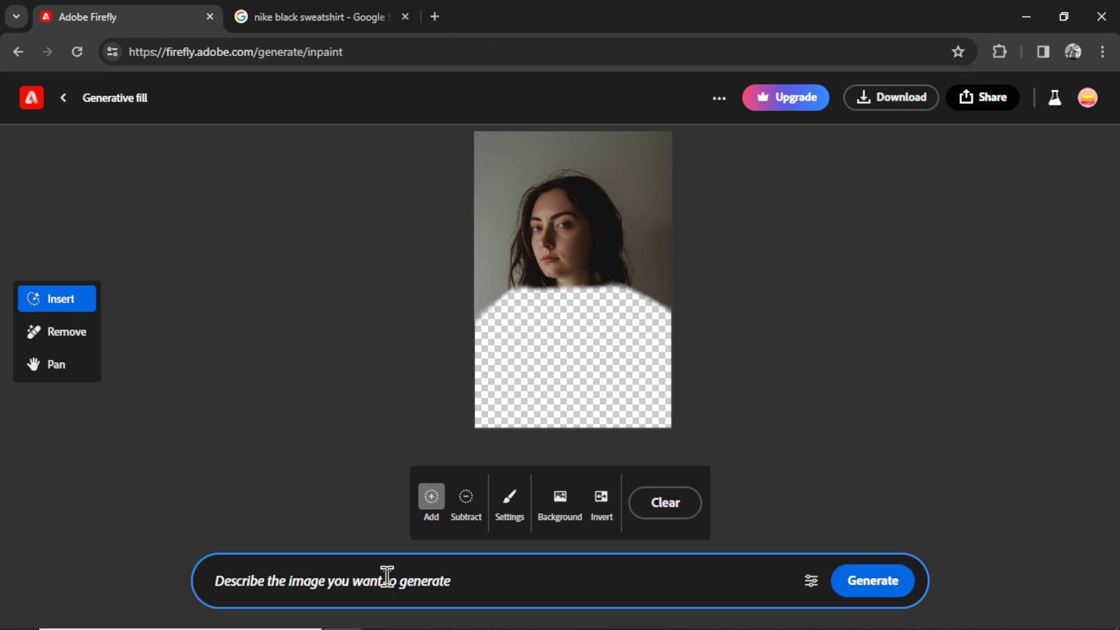
- Generate 'A plain black sweatshirt' fills and compare all three against the Nike reference images
type("A")
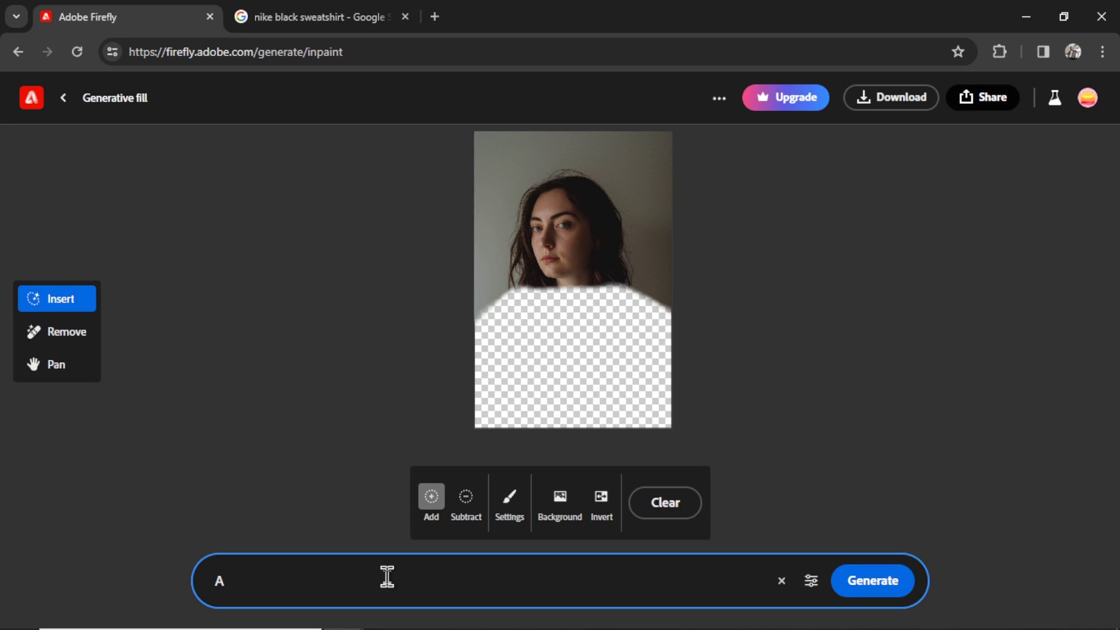
type(" plain black sweatshirt")
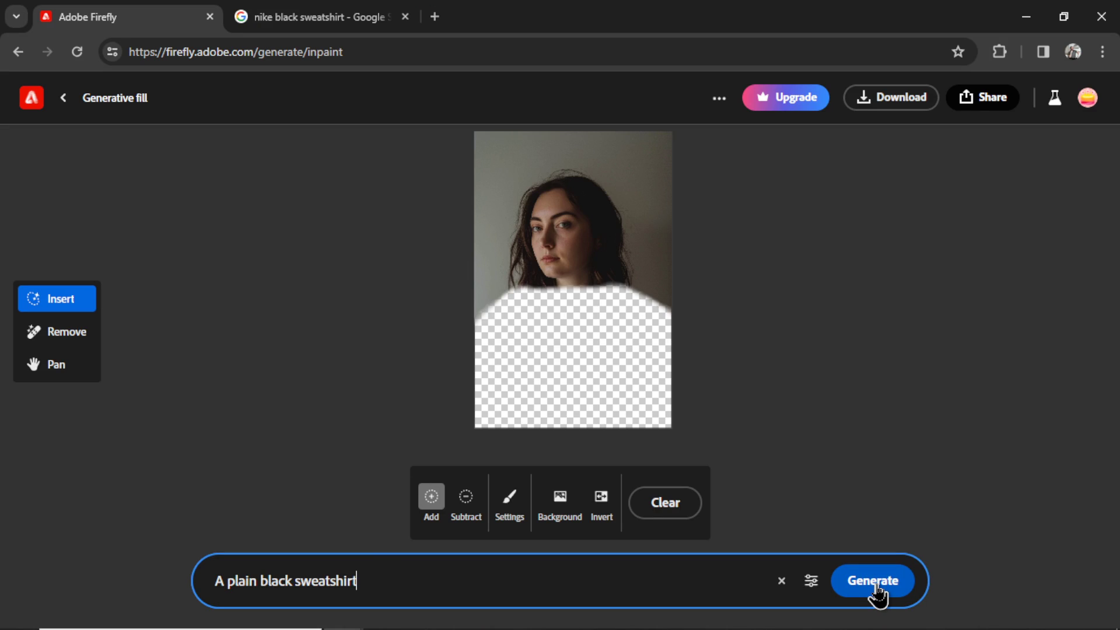
left_click(875, 581)
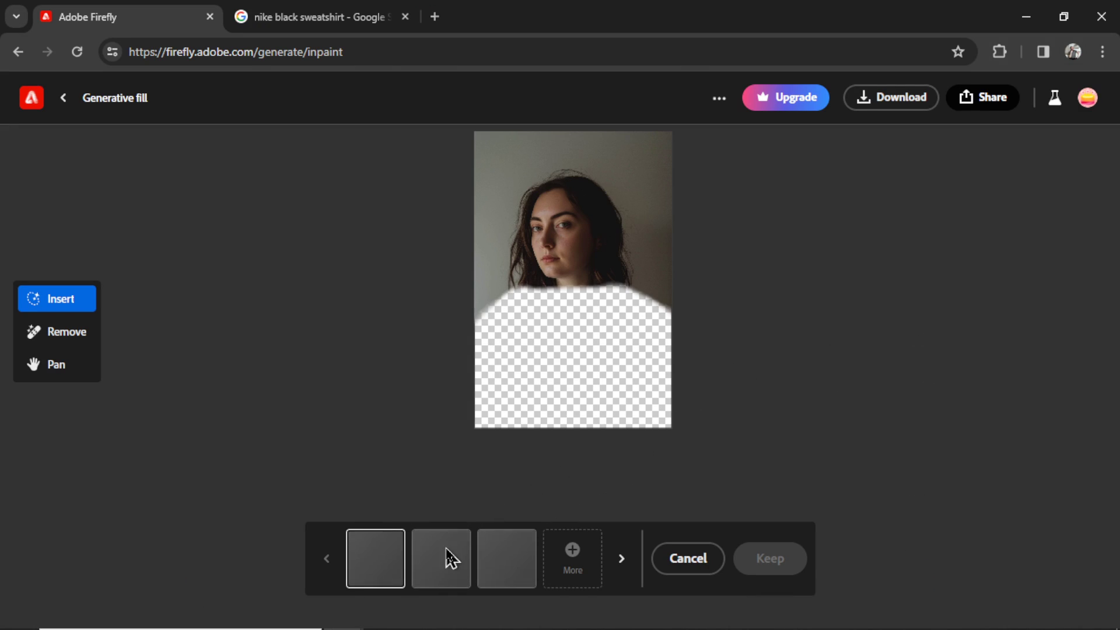
left_click(357, 23)
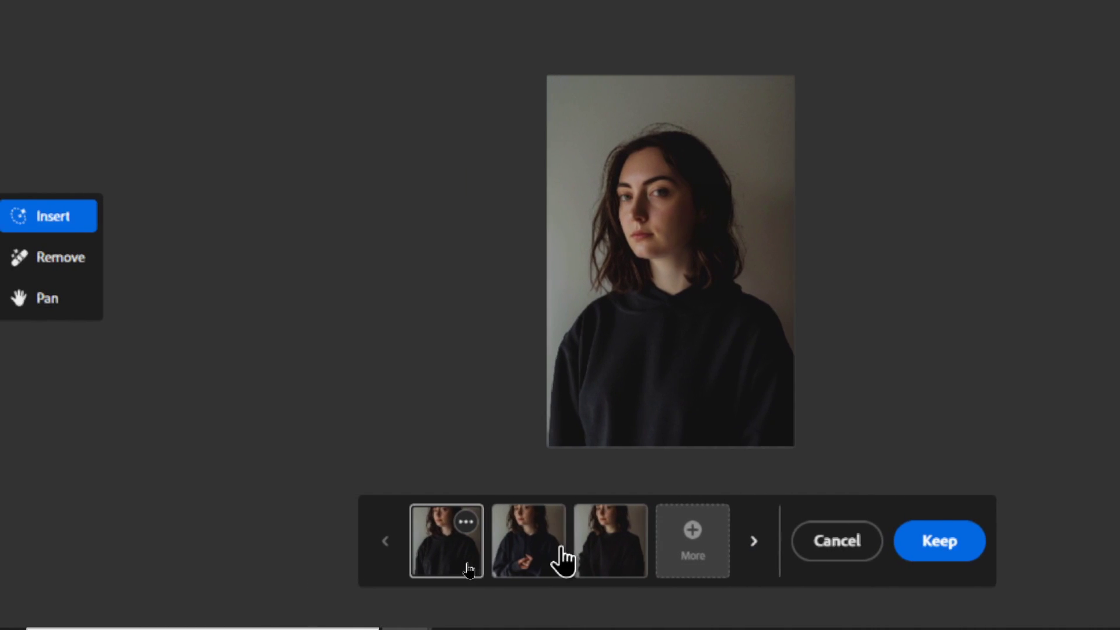
left_click(560, 548)
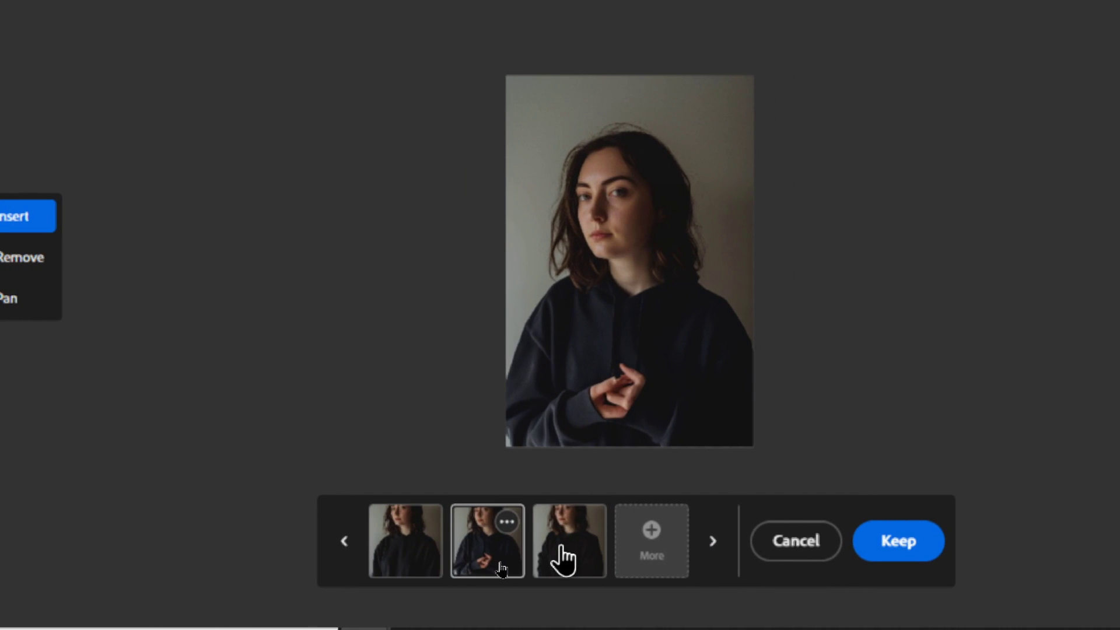
left_click(561, 548)
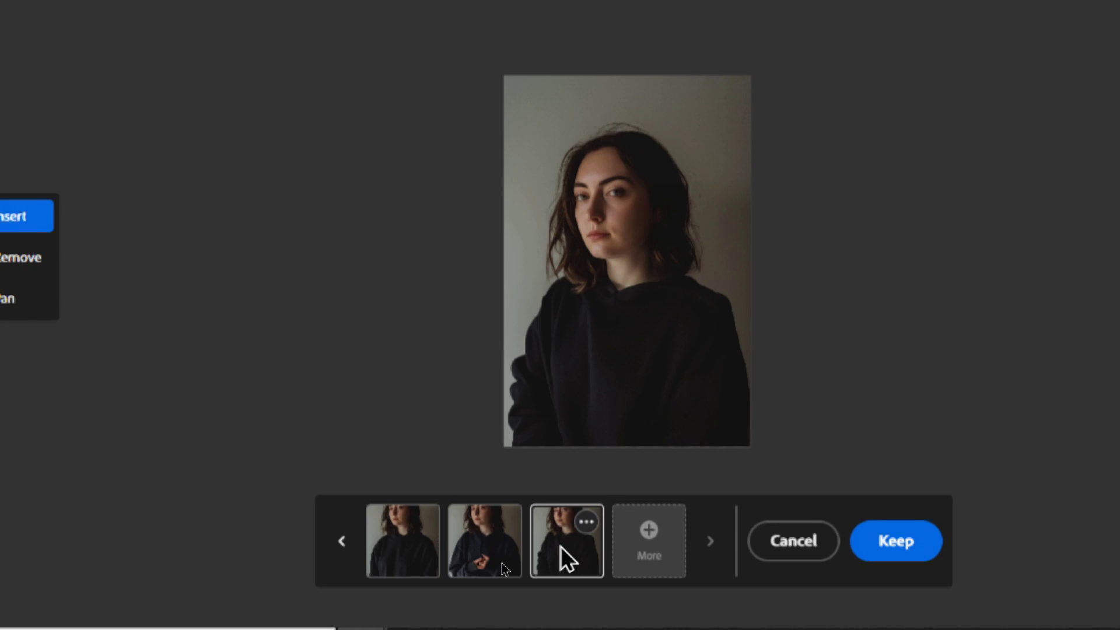
left_click(500, 546)
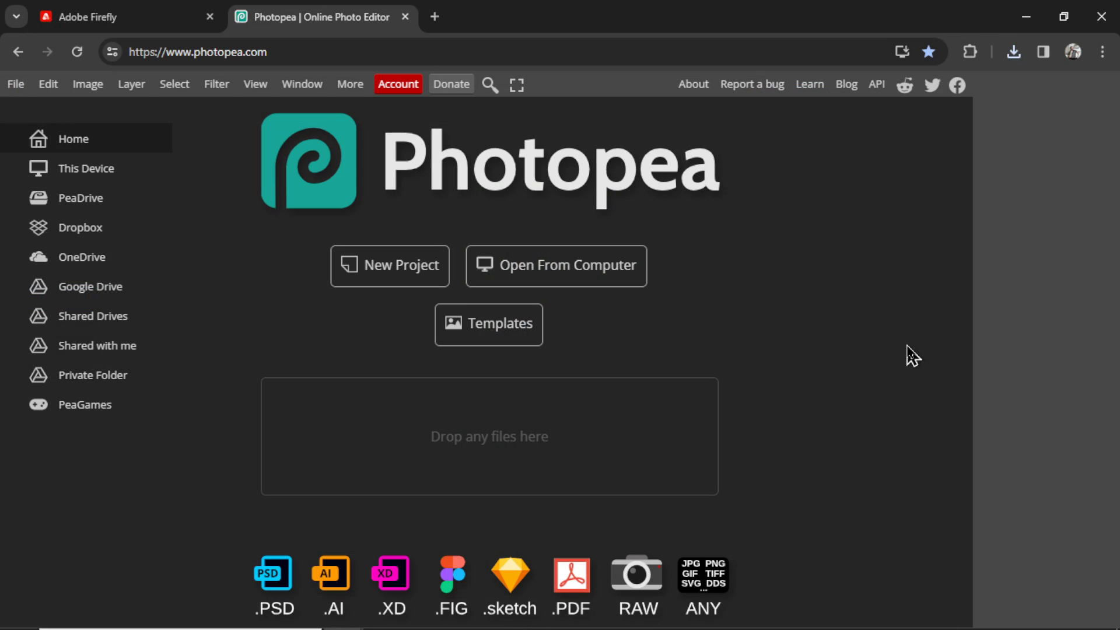
- Load the Firefly sweatshirt portrait, then download and open HiClipart's white Nike logo PNG
left_click(580, 282)
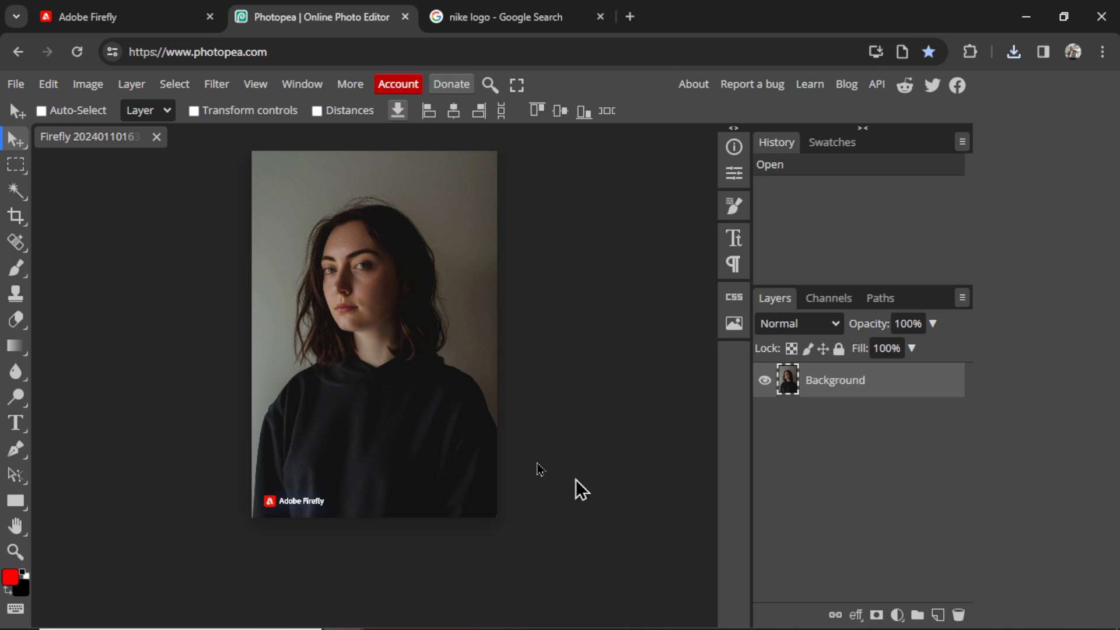
left_click(600, 17)
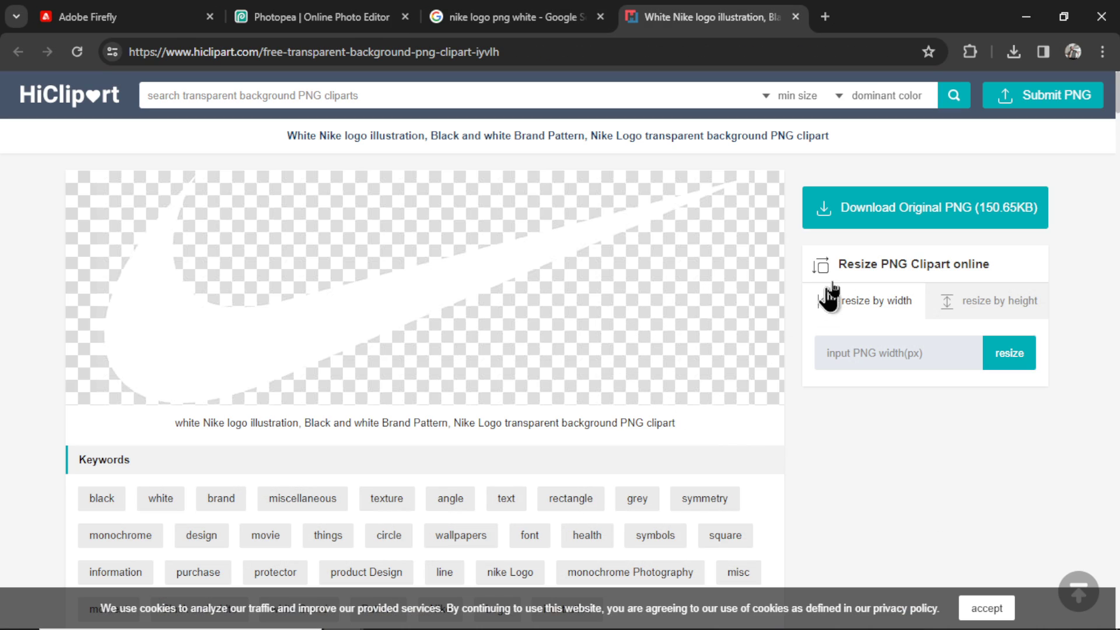
left_click(964, 222)
left_click(458, 458)
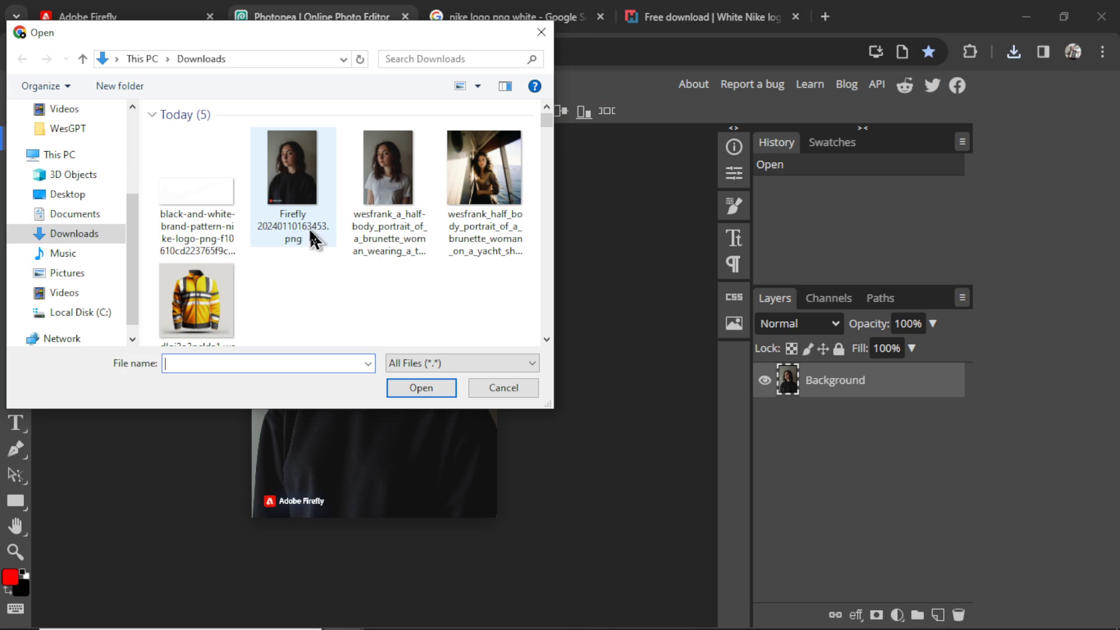
left_click(196, 192)
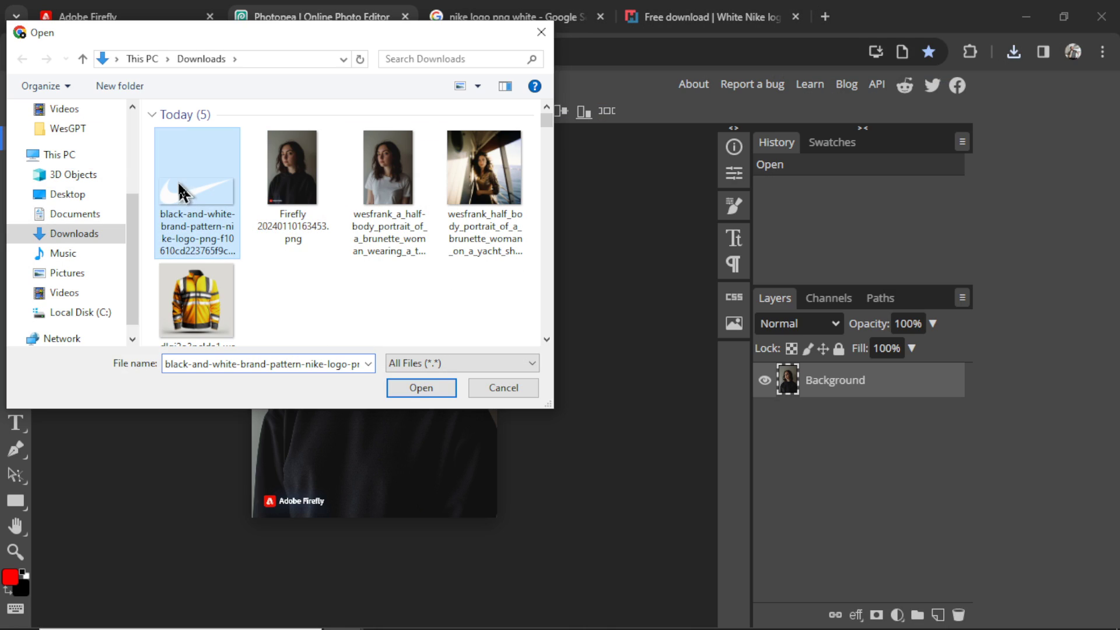
left_click(426, 386)
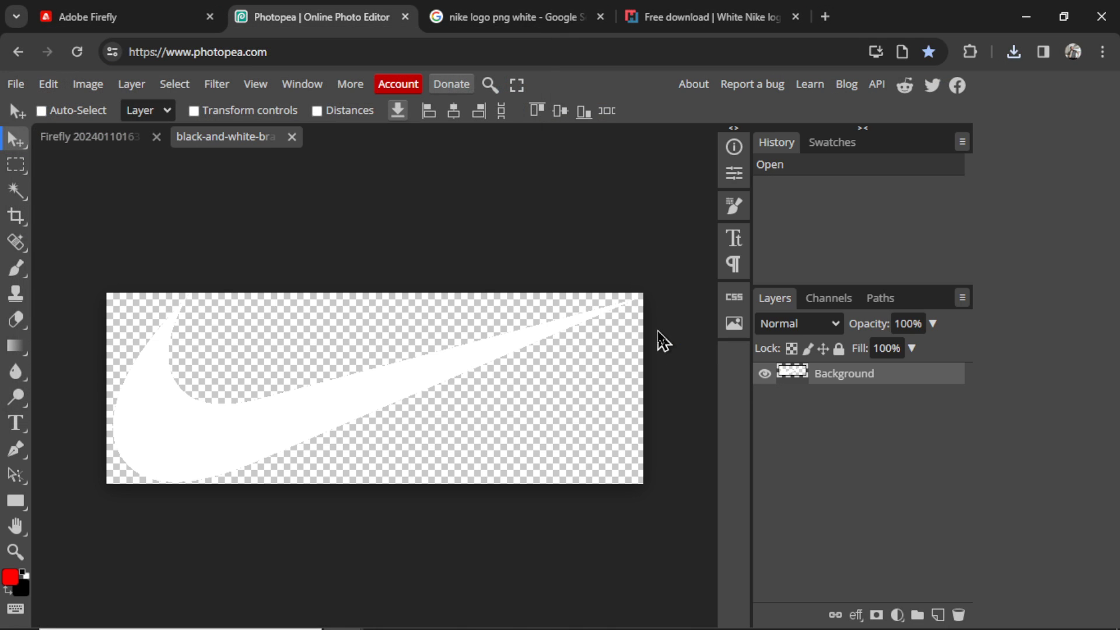
- Cut the entire white Nike logo and paste it into the portrait document
left_click(174, 84)
left_click(218, 120)
left_click(52, 85)
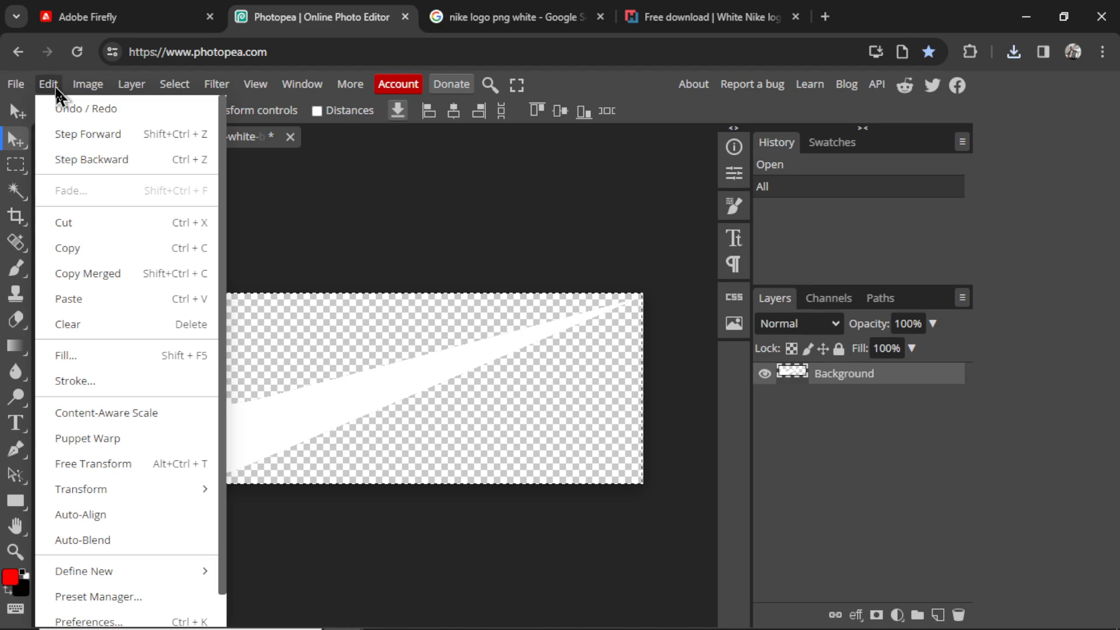
left_click(86, 224)
left_click(87, 137)
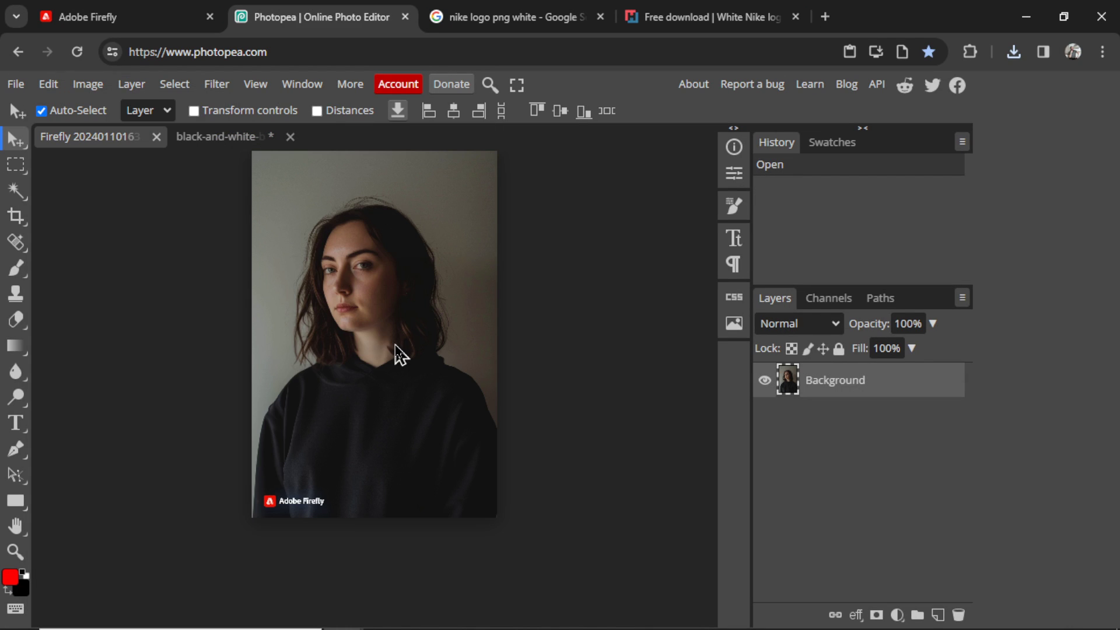
key("ctrl+v")
- Shrink the pasted swoosh to about 6% and position it on the sweatshirt chest
key("ctrl+t")
left_click_drag(112, 252, 353, 410)
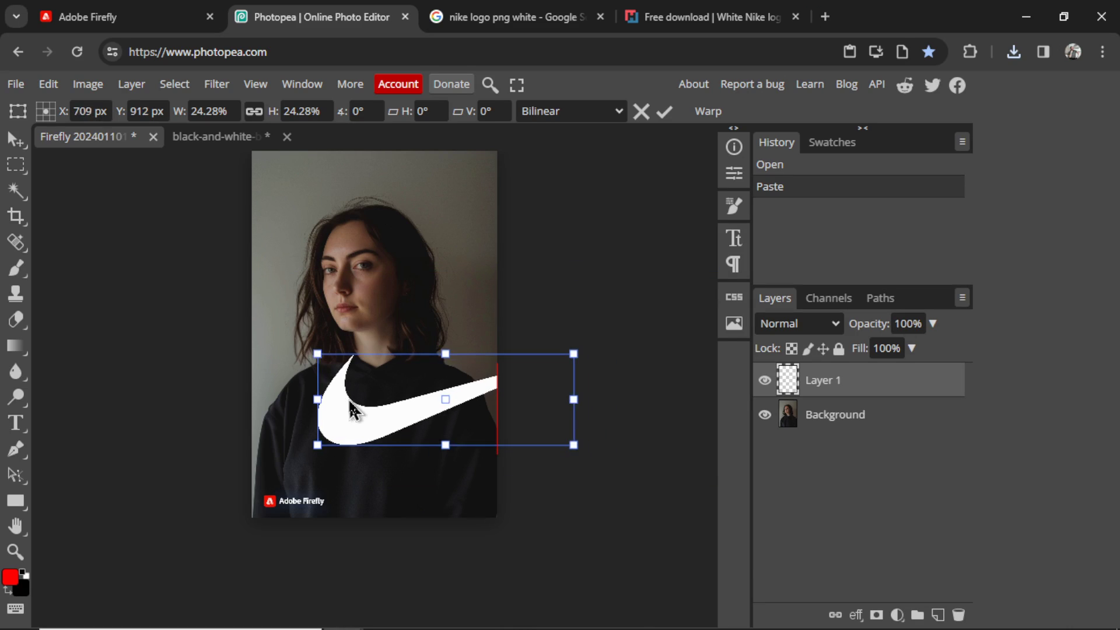
left_click_drag(315, 353, 507, 411)
key("Return")
scroll(525, 435, "up", 5)
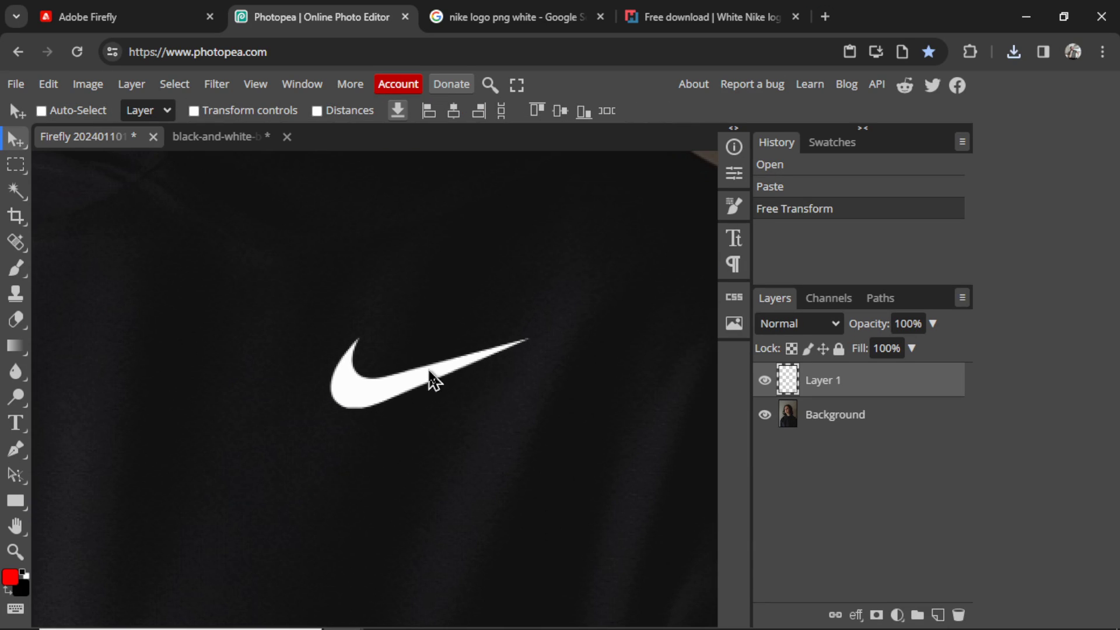
left_click_drag(434, 382, 429, 387)
key("z")
scroll(430, 387, "down", 3)
scroll(430, 490, "up", 2)
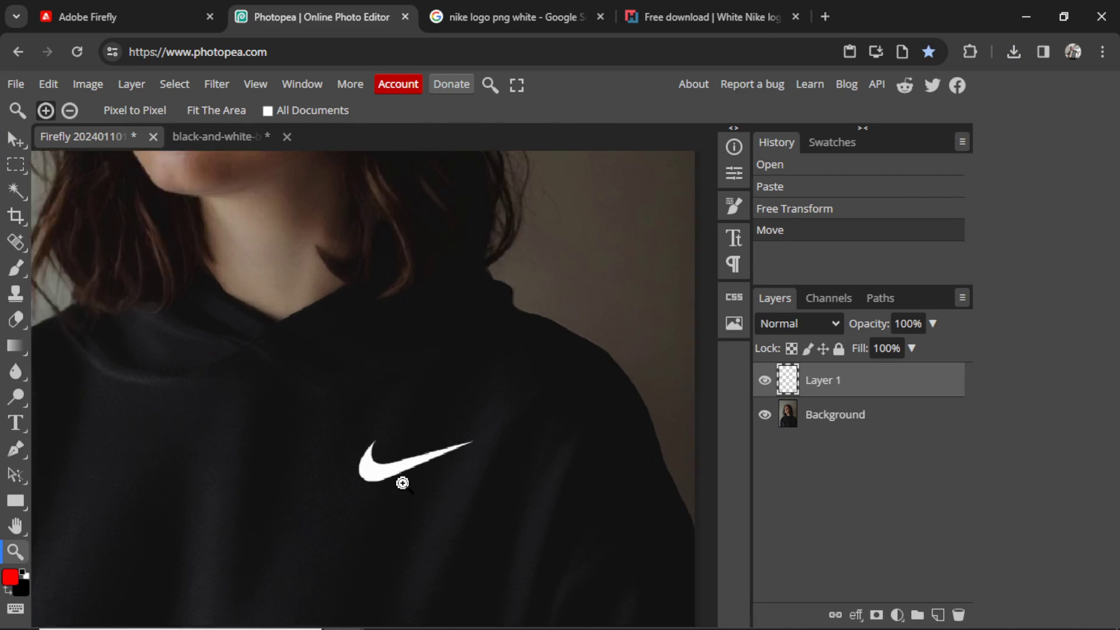
scroll(403, 483, "up", 2)
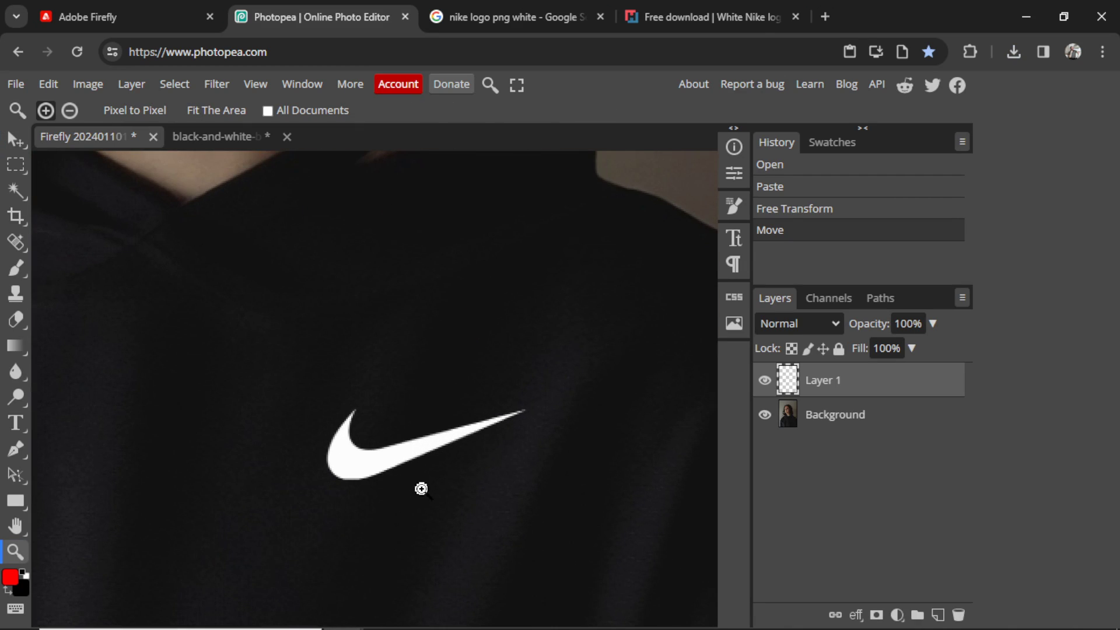
- Apply an Exposure adjustment of -0.81 to the white swoosh, then fit the portrait on screen
left_click(90, 86)
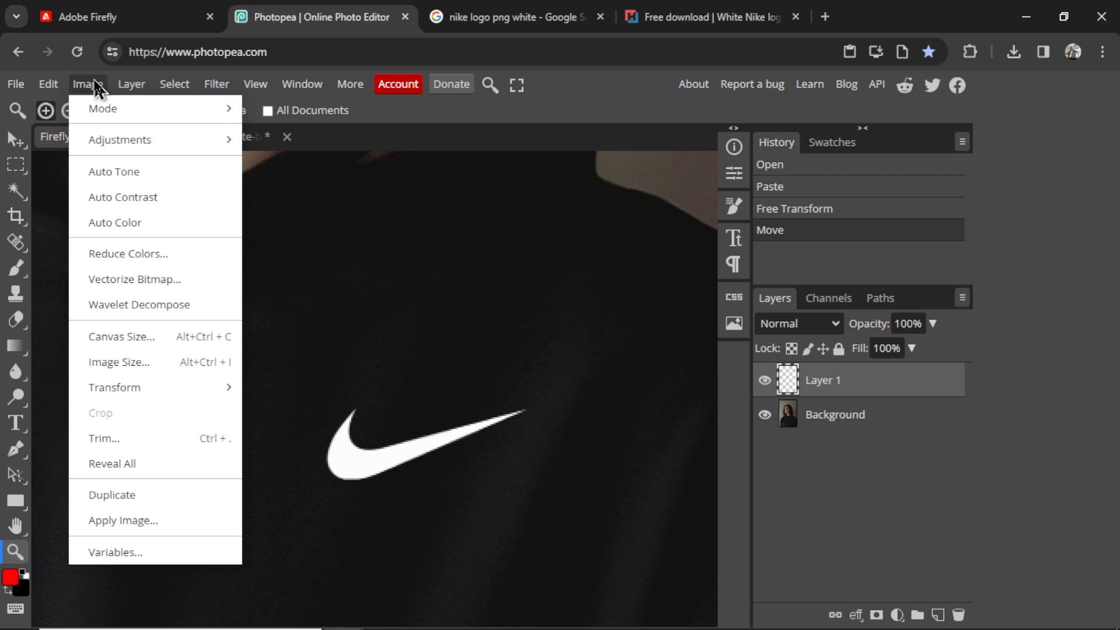
mouse_move(115, 155)
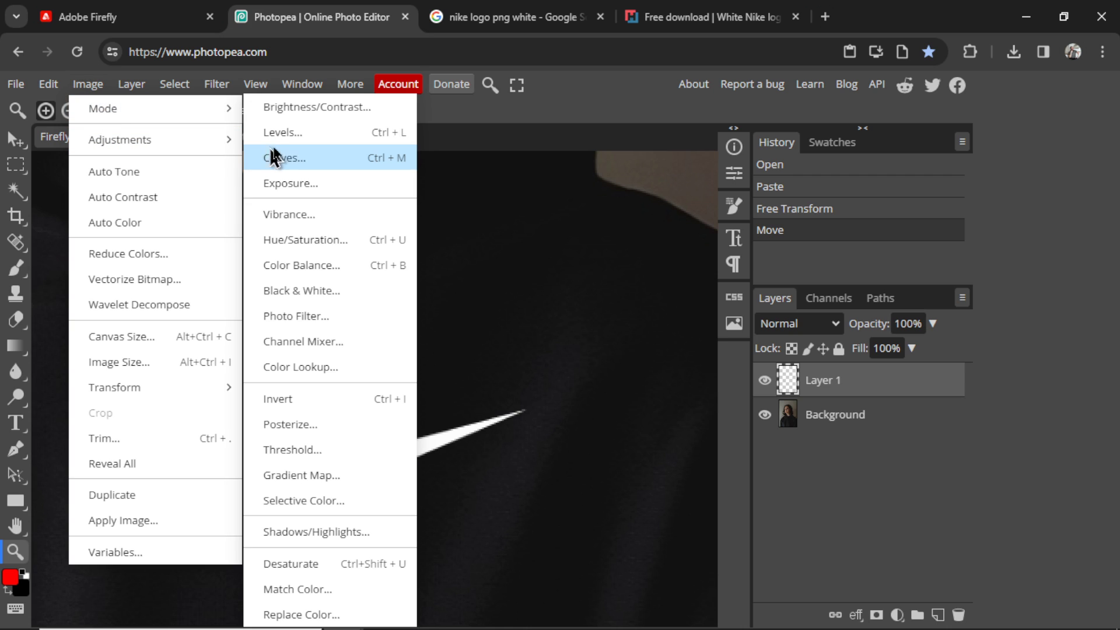
left_click(342, 184)
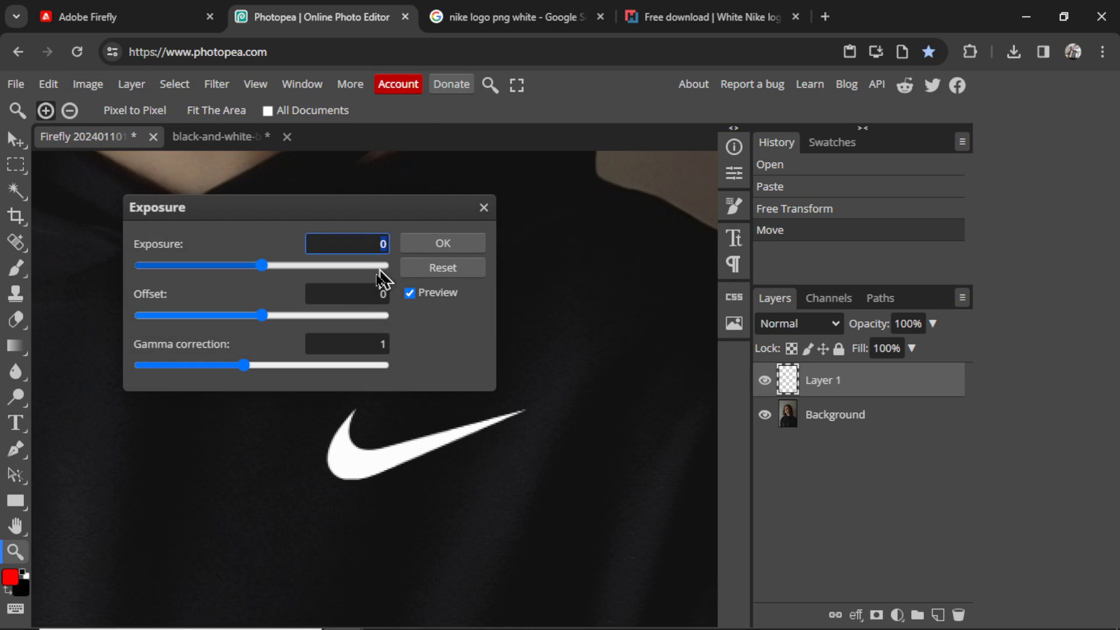
left_click_drag(263, 271, 227, 272)
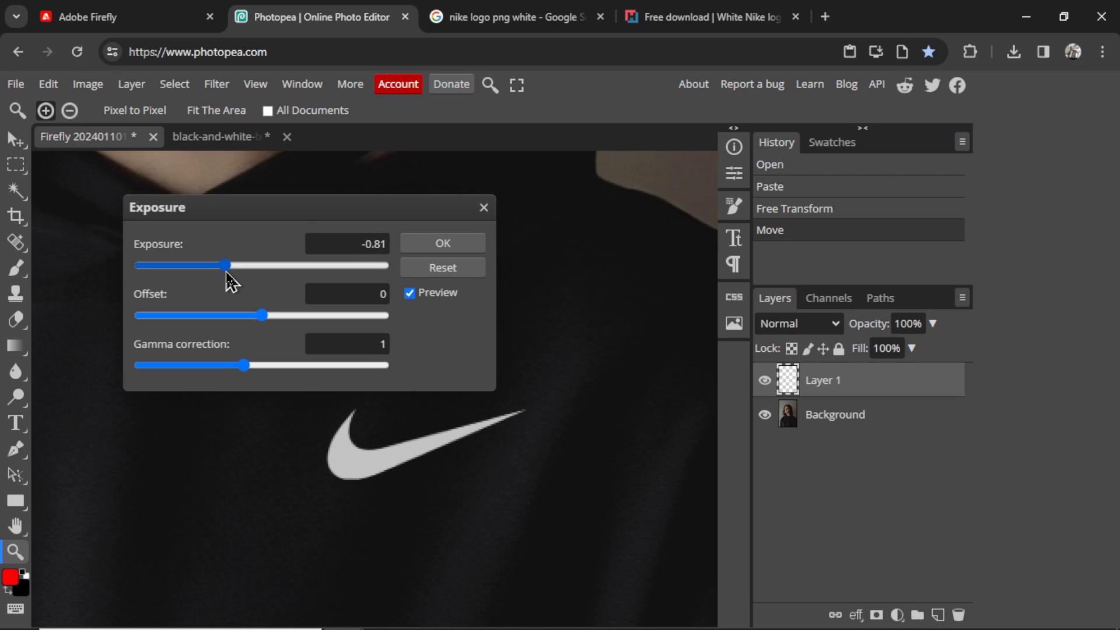
left_click(441, 244)
key("ctrl+0")
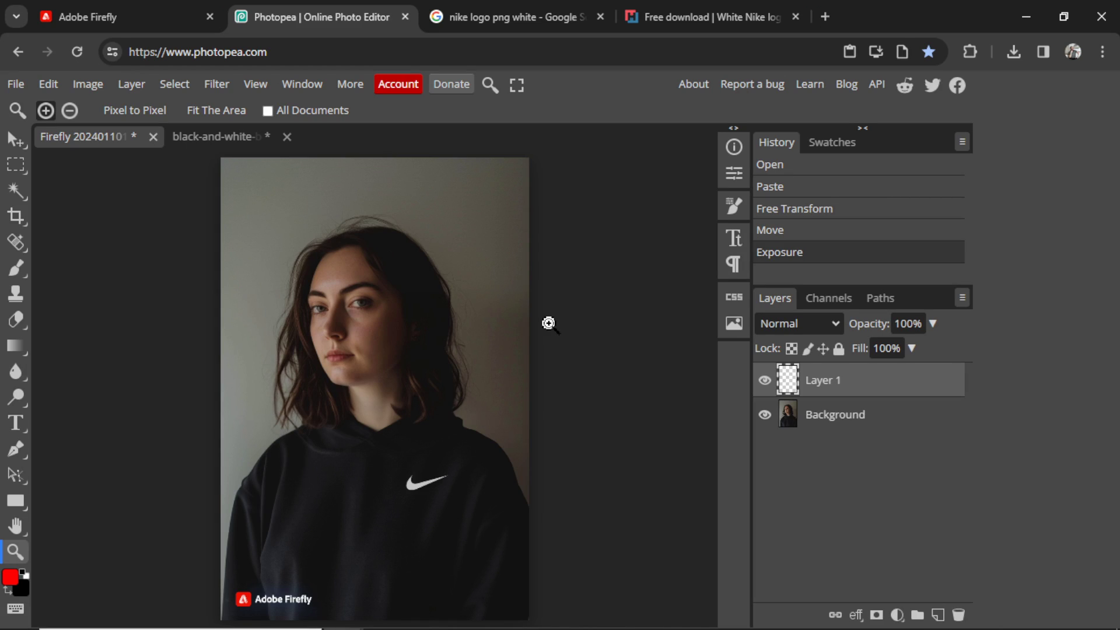
- Look over the finished swoosh-on-sweatshirt composite, then switch to the Firefly tab
scroll(630, 426, "down", 1)
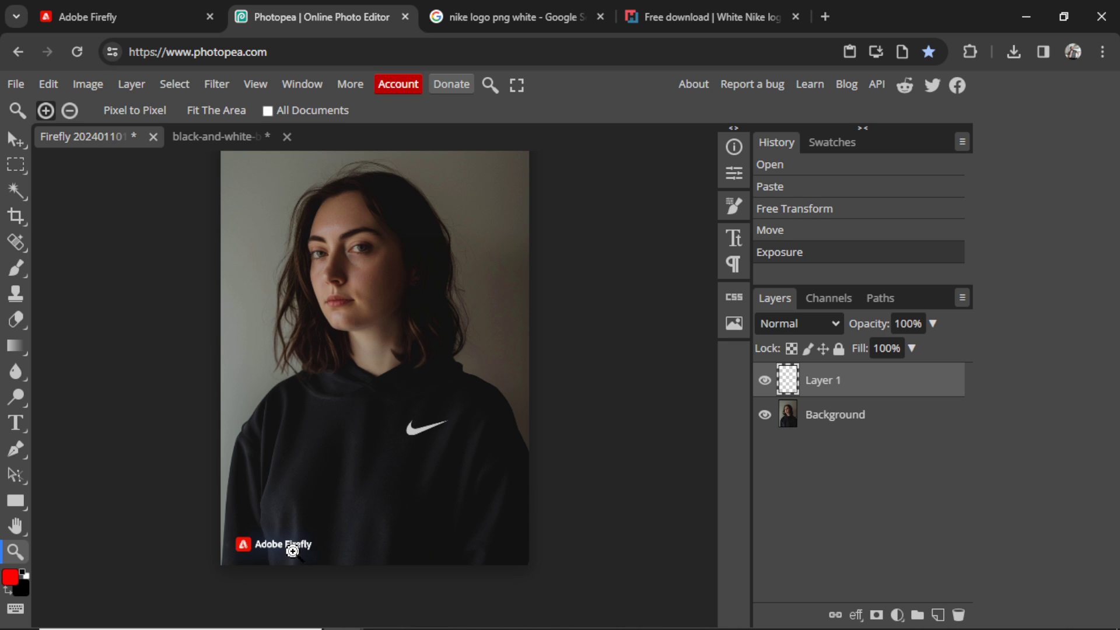
key("ctrl+shift+Tab")
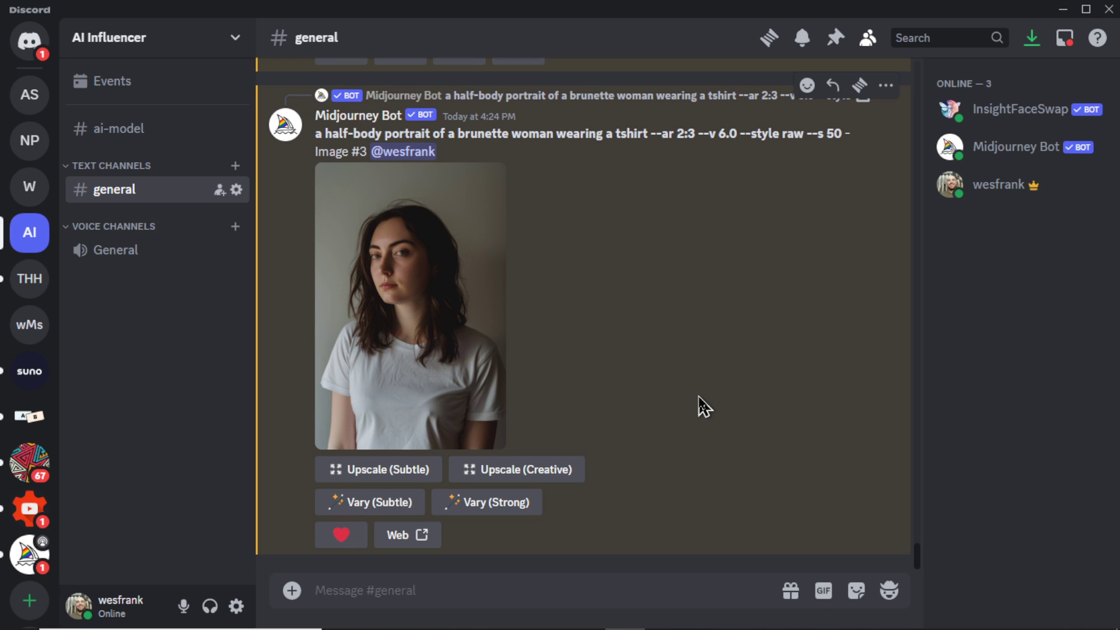
- Run Midjourney's /imagine with the pasted fur-coat prompt and enlarge the resulting four-image grid
left_click(628, 590)
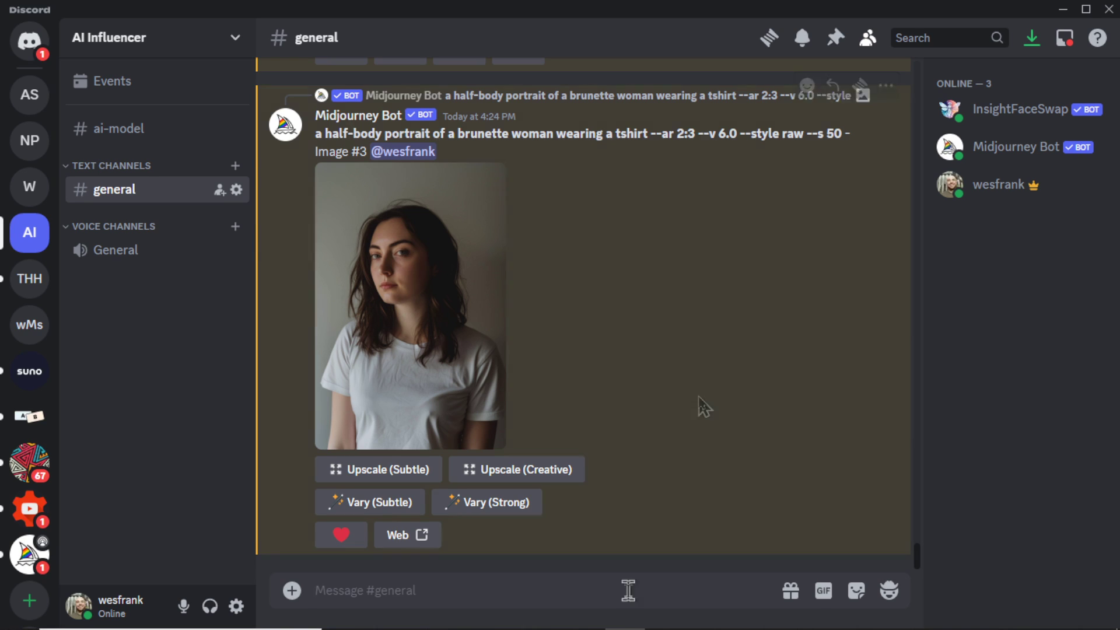
type("/ma")
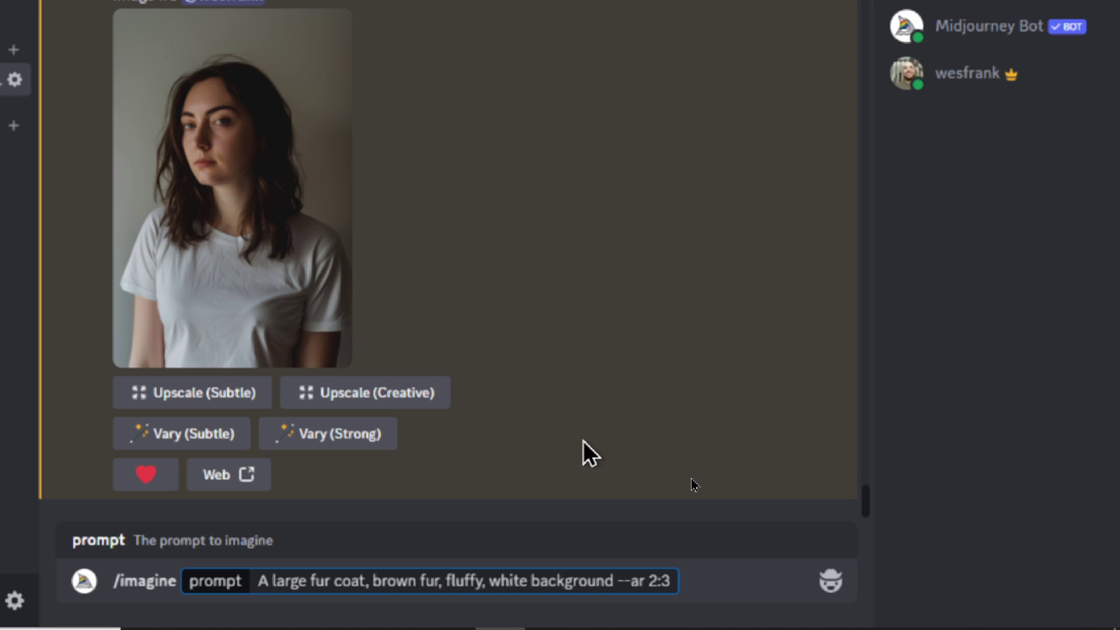
left_click(591, 365)
key("ctrl+v")
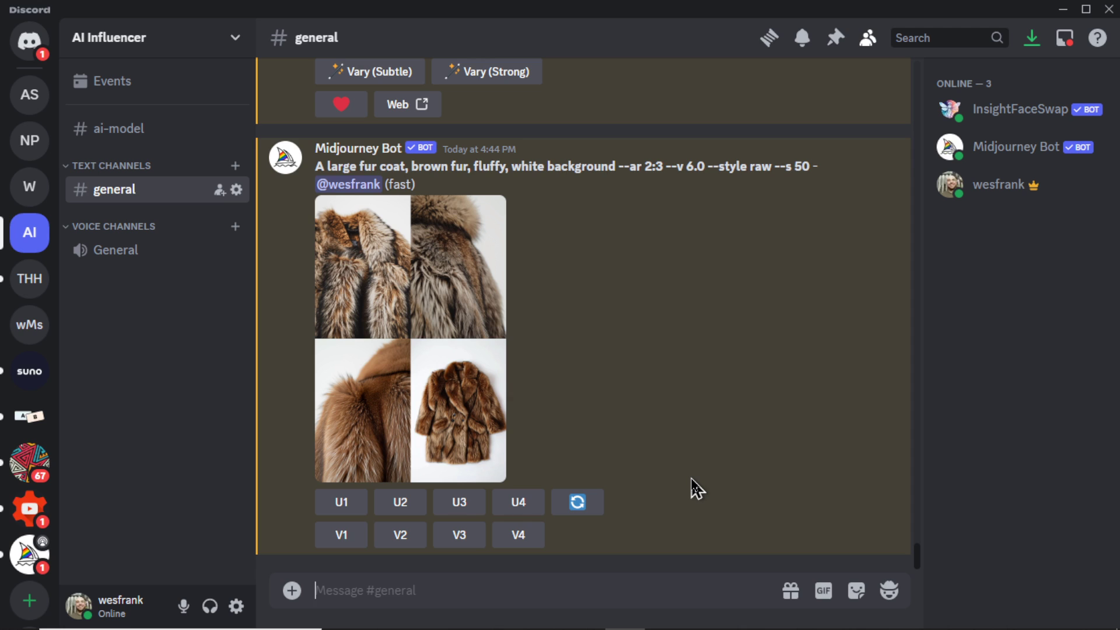
left_click(450, 375)
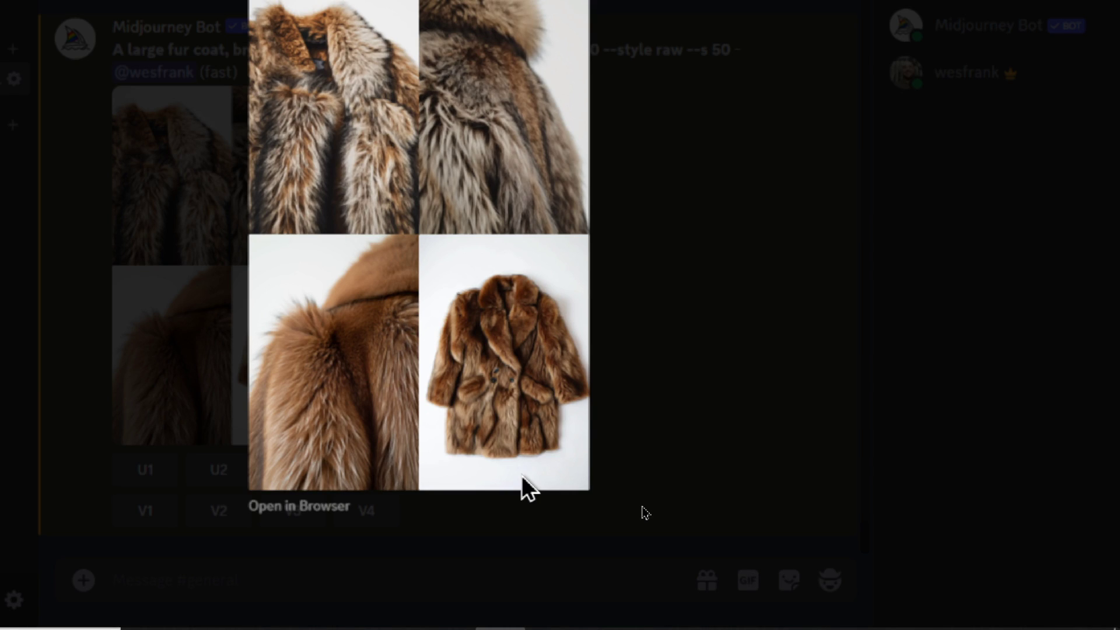
- Upscale fur-coat image U4 and save the upscaled picture to the computer
key("Escape")
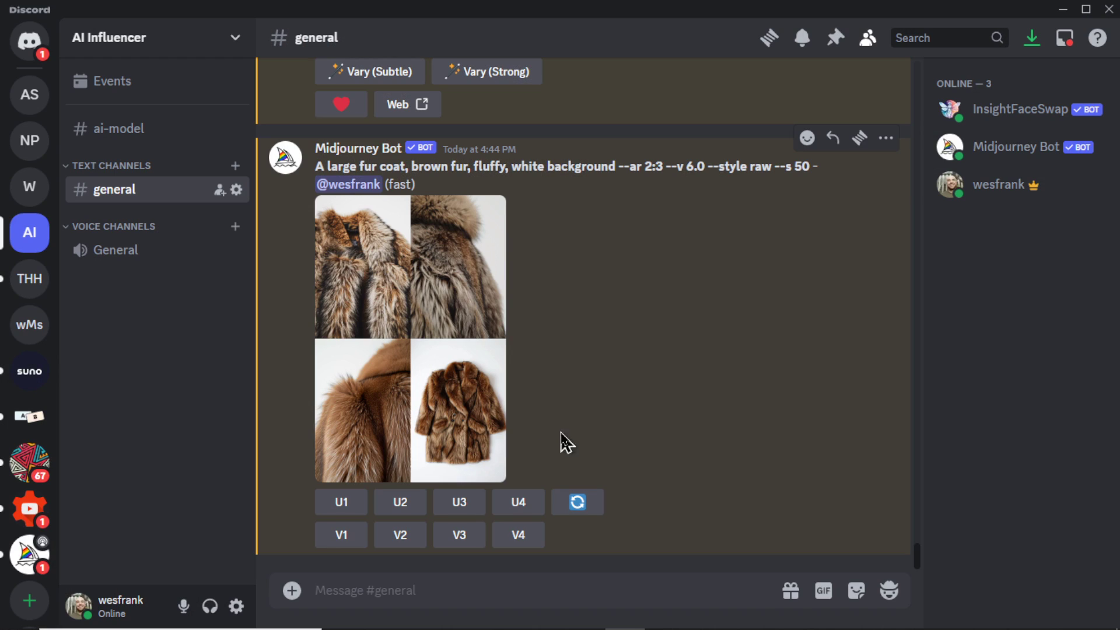
left_click(519, 503)
right_click(444, 396)
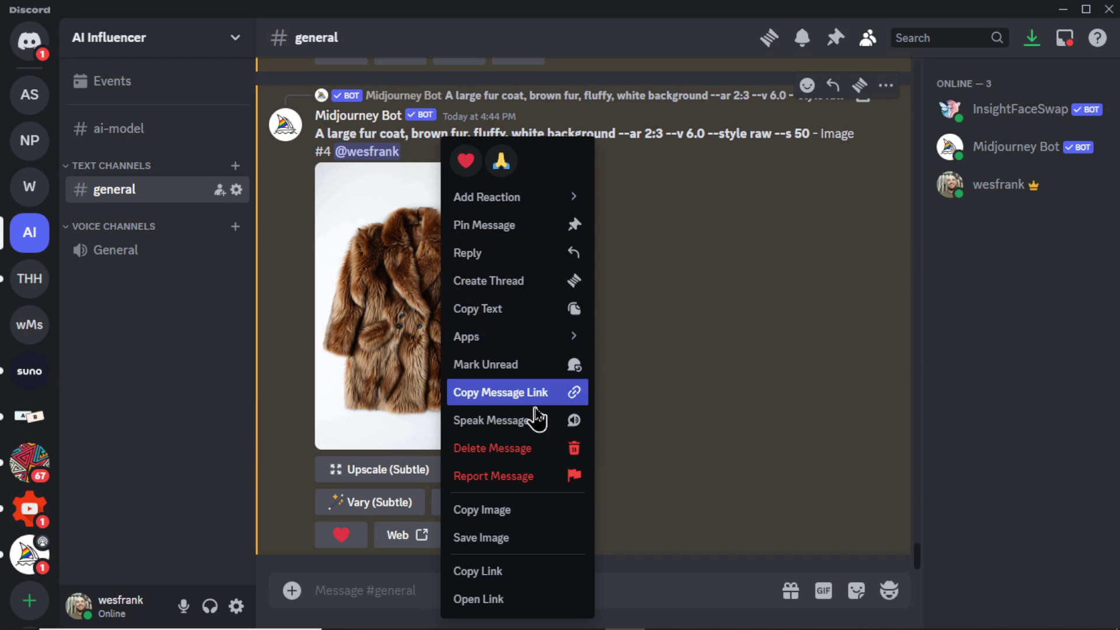
left_click(530, 540)
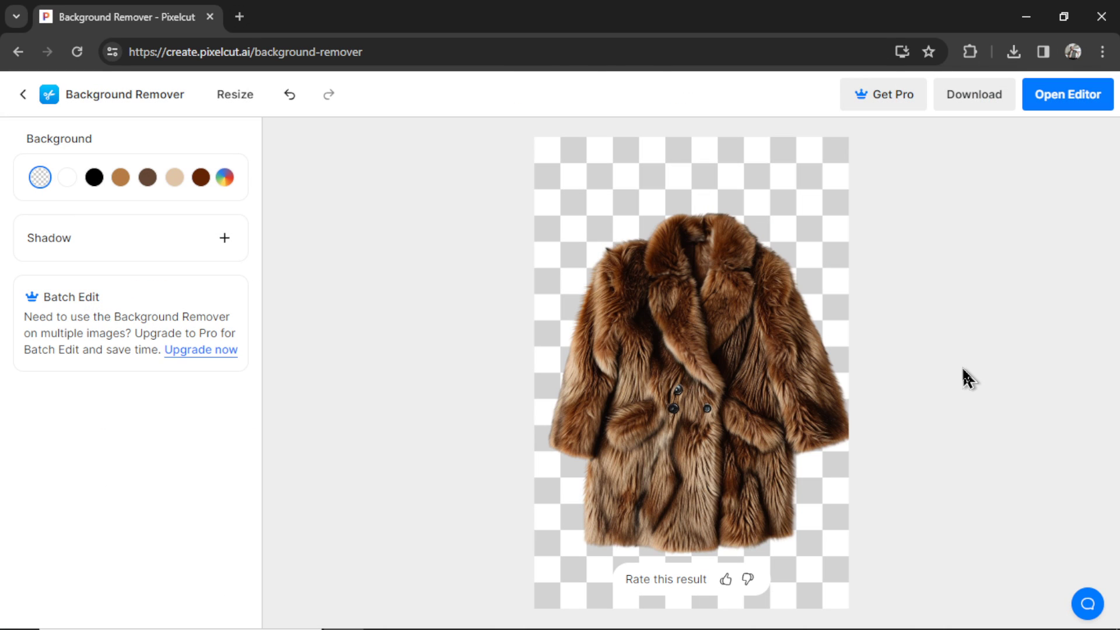
- Download the fur-coat cutout from Pixelcut at Standard Quality
left_click(959, 105)
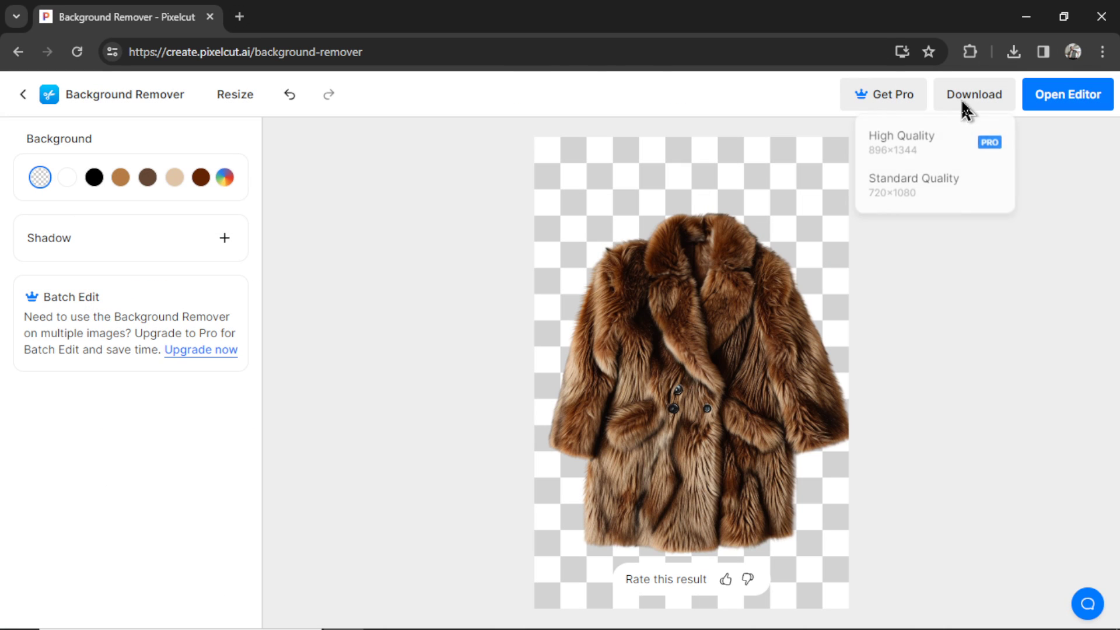
left_click(957, 197)
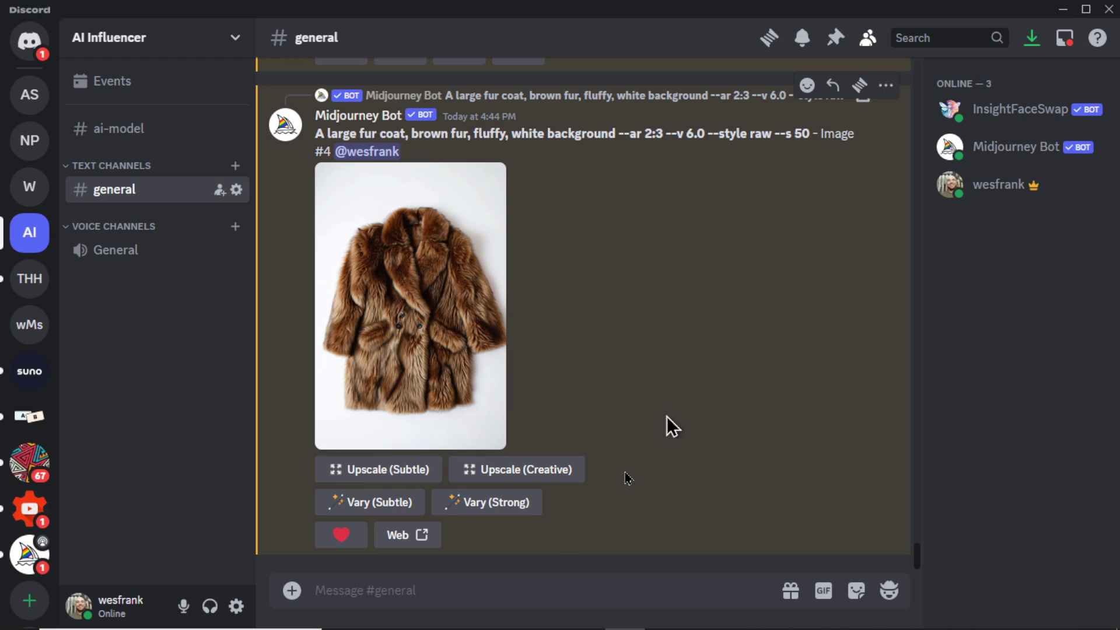
- Prepare a /blend command with the brunette T-shirt portrait as image1 and the fur-coat cutout as image2
type("/ble")
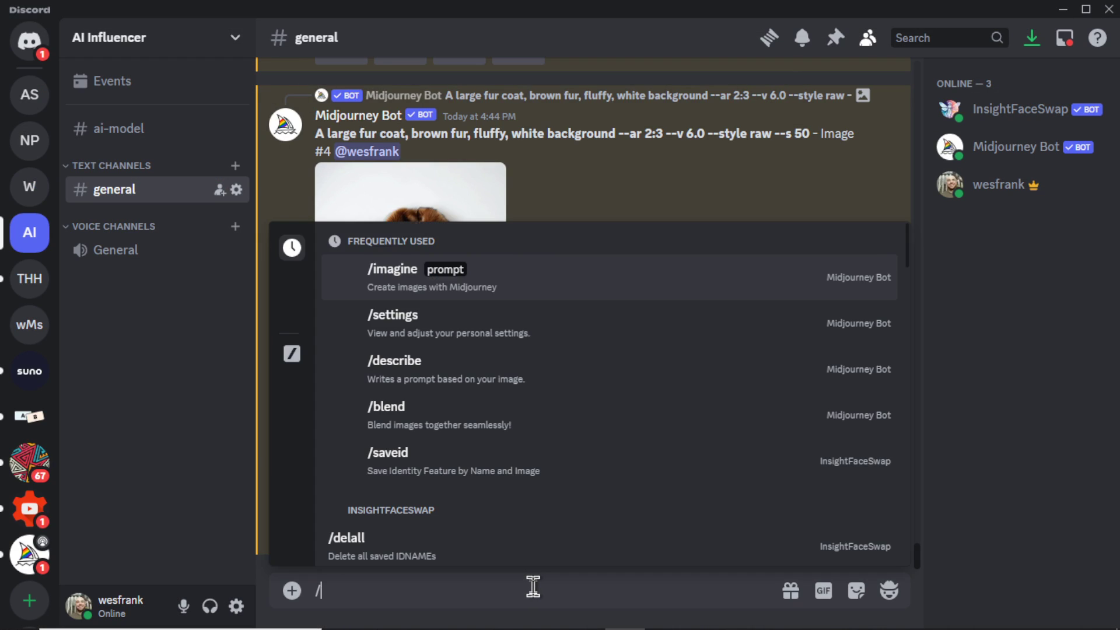
left_click(583, 490)
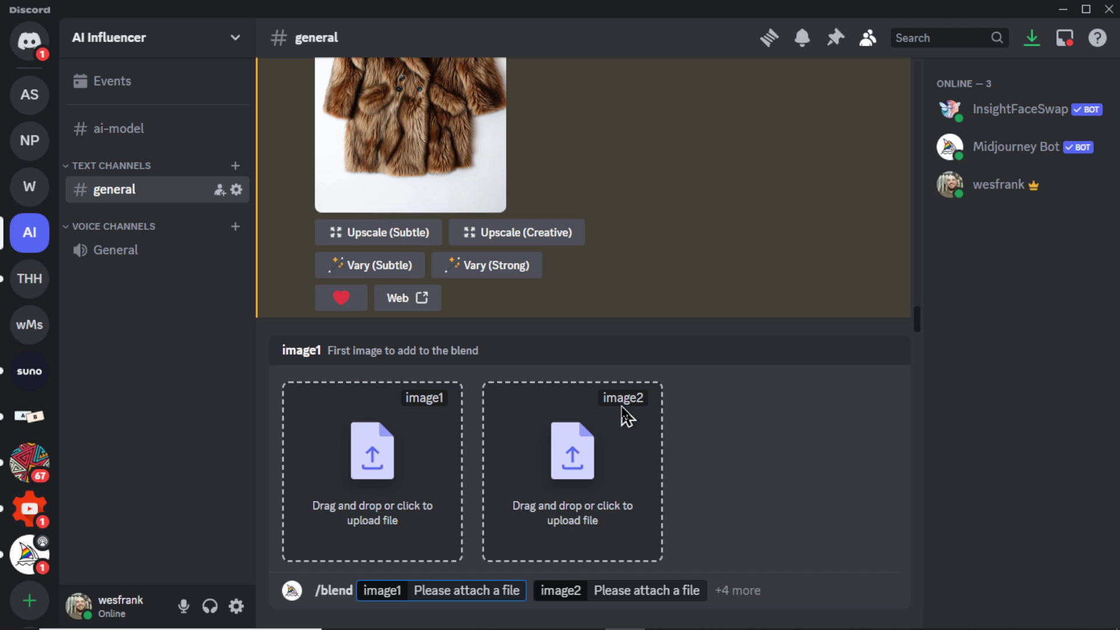
left_click(396, 497)
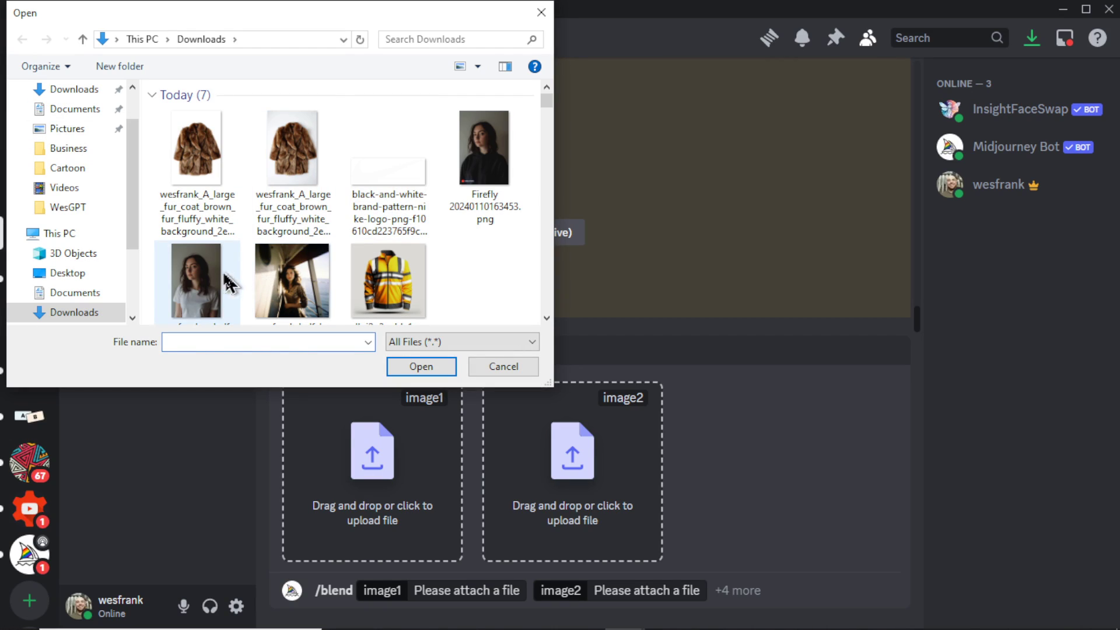
left_click(223, 284)
left_click(429, 366)
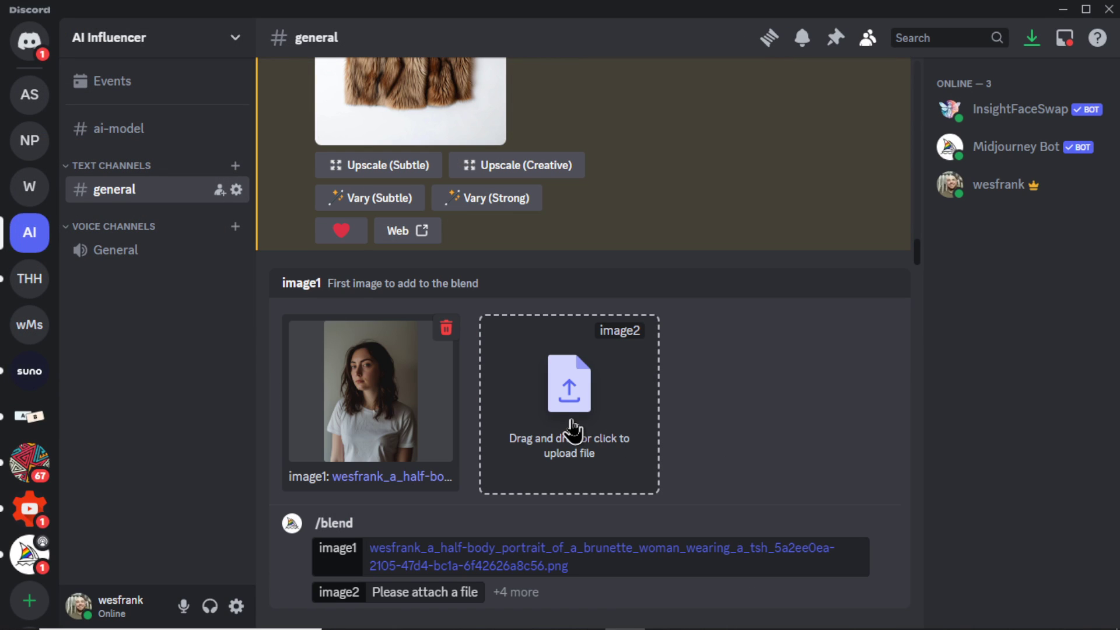
left_click(572, 430)
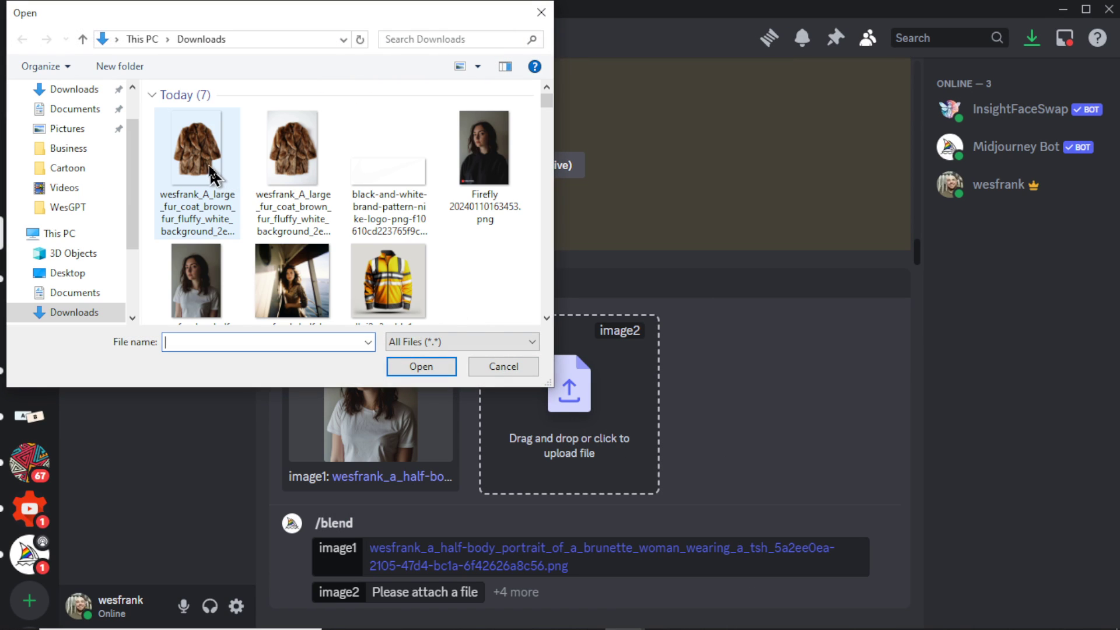
double_click(209, 171)
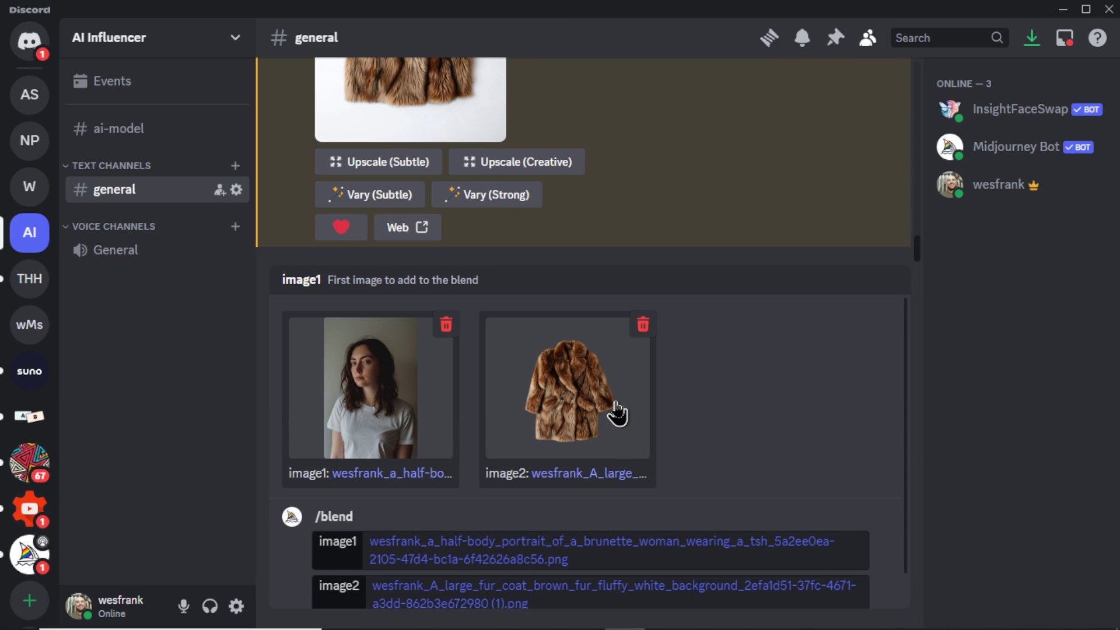
left_click(454, 513)
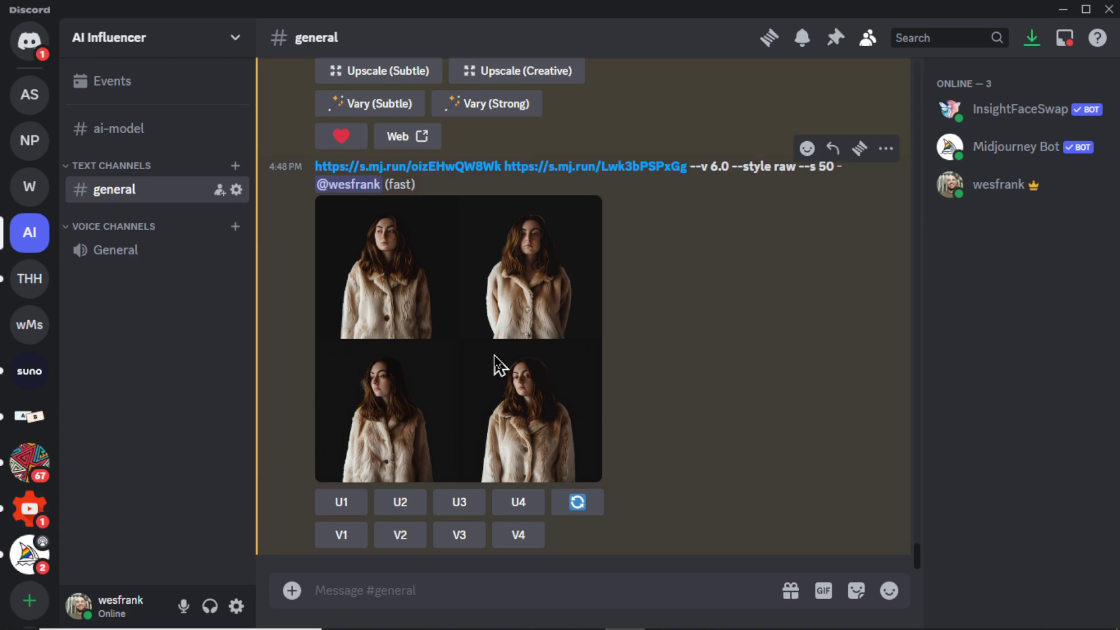
- Open the cream fur-coat blend grid in the browser and zoom in and out on the four portraits
left_click(498, 368)
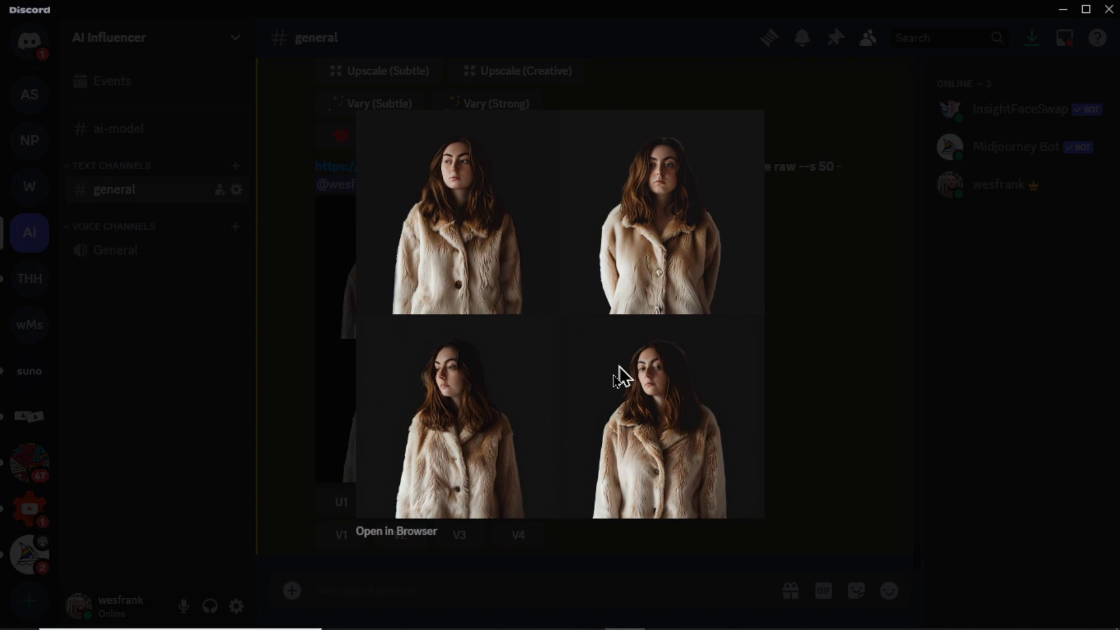
left_click(420, 538)
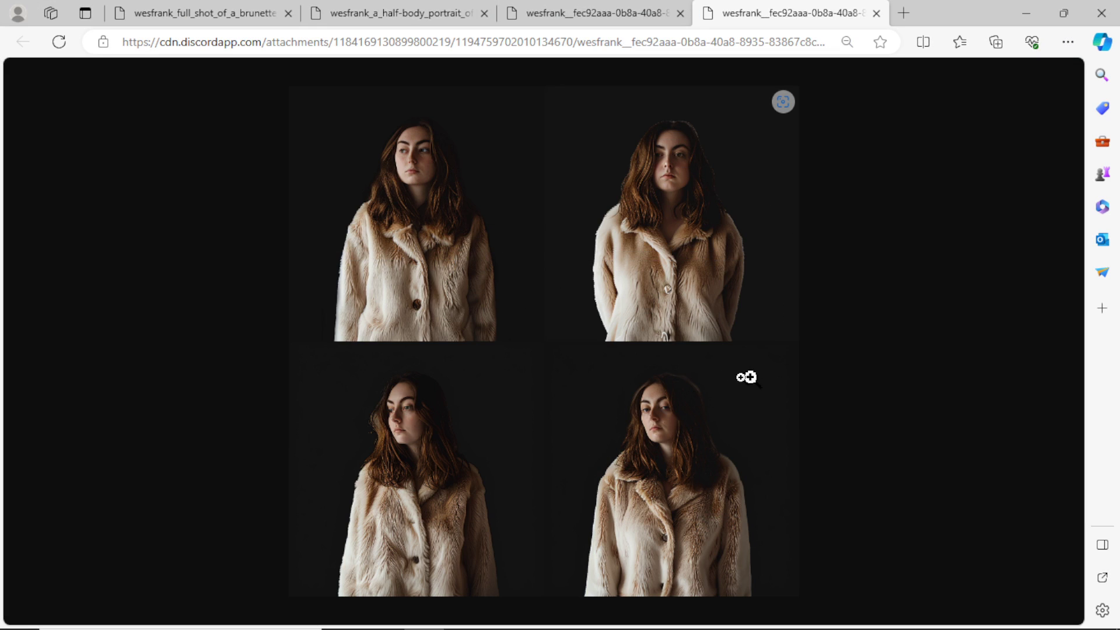
left_click(762, 308)
scroll(648, 327, "up", 3)
left_click(654, 429)
left_click(732, 478)
left_click_drag(622, 617, 890, 617)
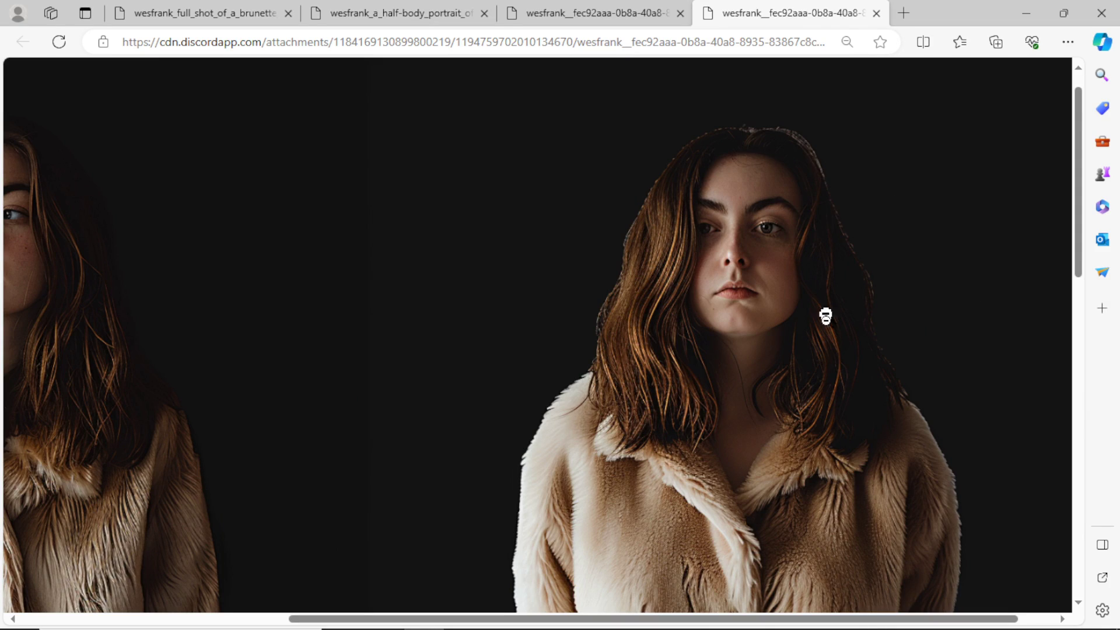
scroll(825, 315, "down", 10)
scroll(845, 380, "down", 2)
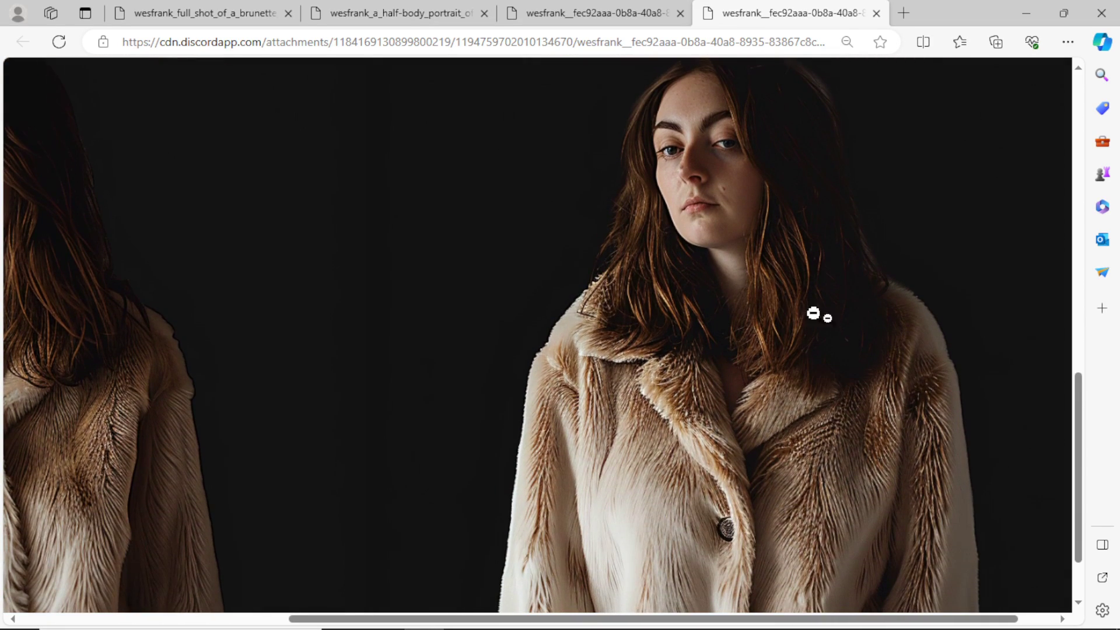
left_click(881, 391)
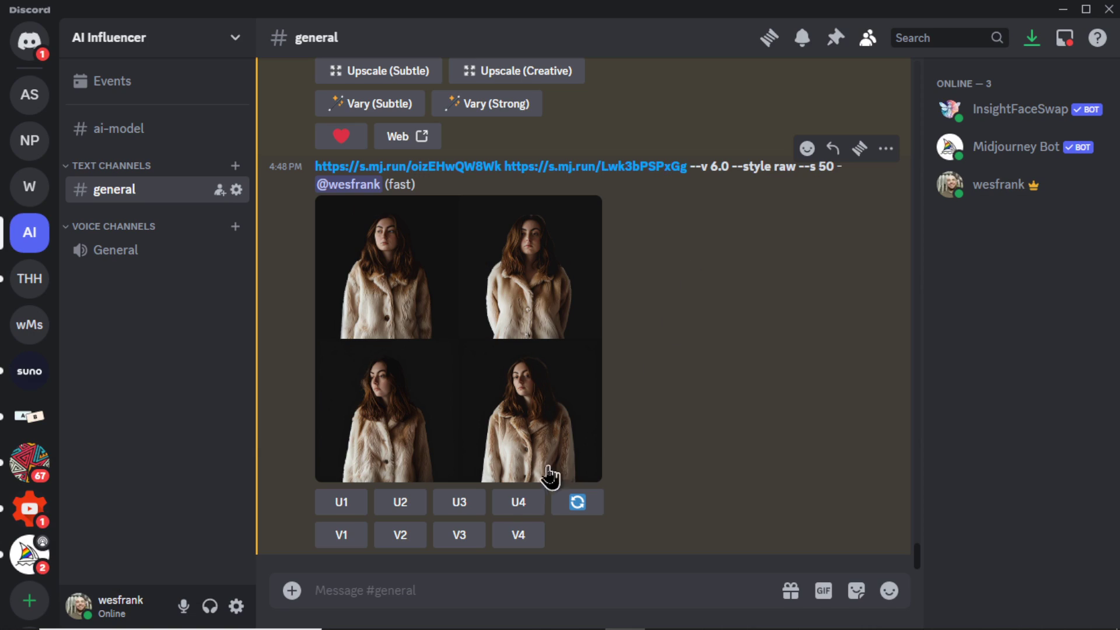
- Upscale blended portrait U4 and load it into Pixelcut's Background Remover
left_click(518, 501)
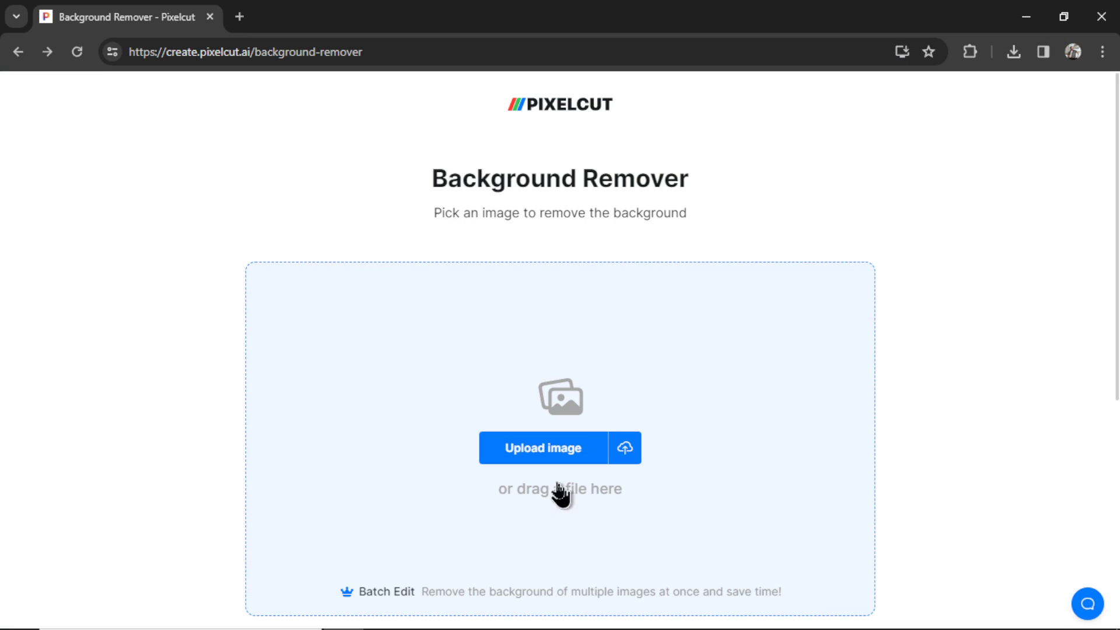
left_click(571, 459)
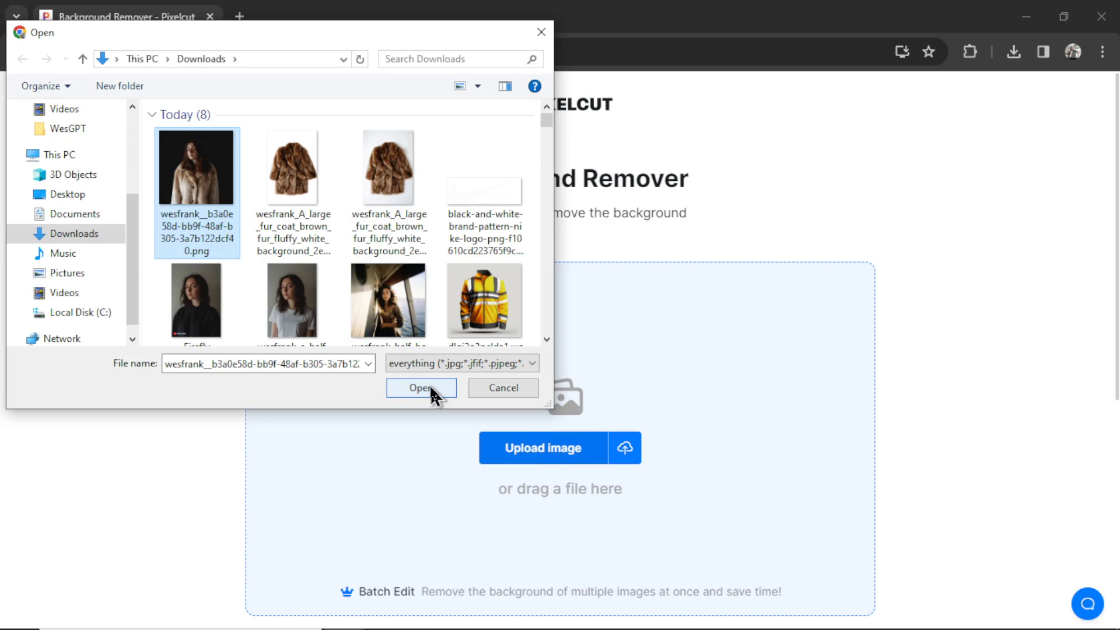
left_click(430, 389)
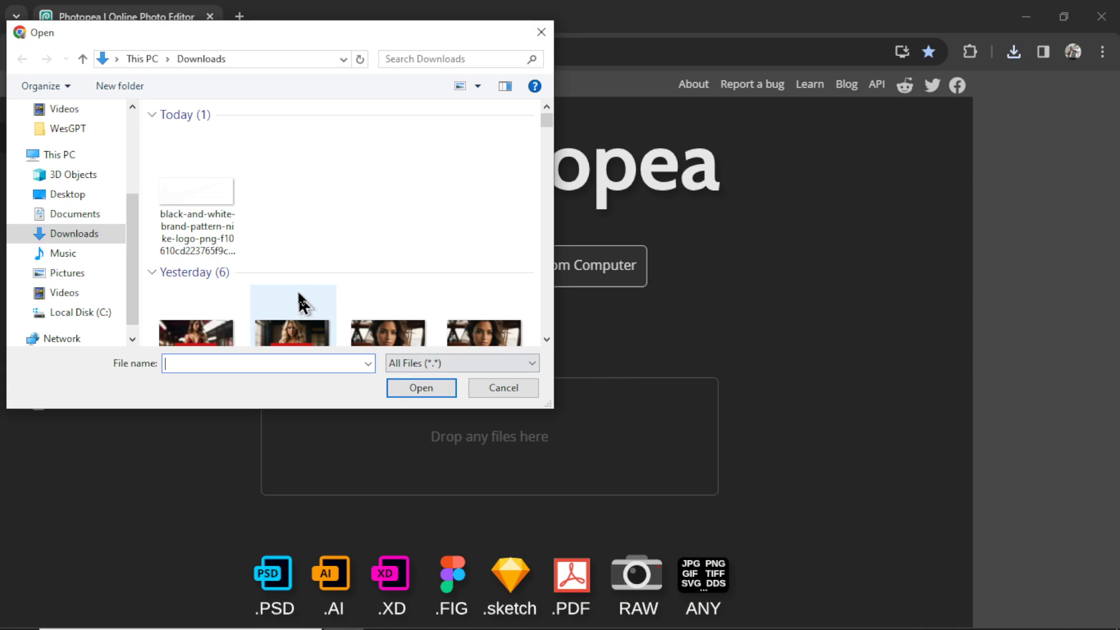
- Open the fur-coat cutout and T-shirt portrait, then select all and cut the cutout
left_click(189, 194)
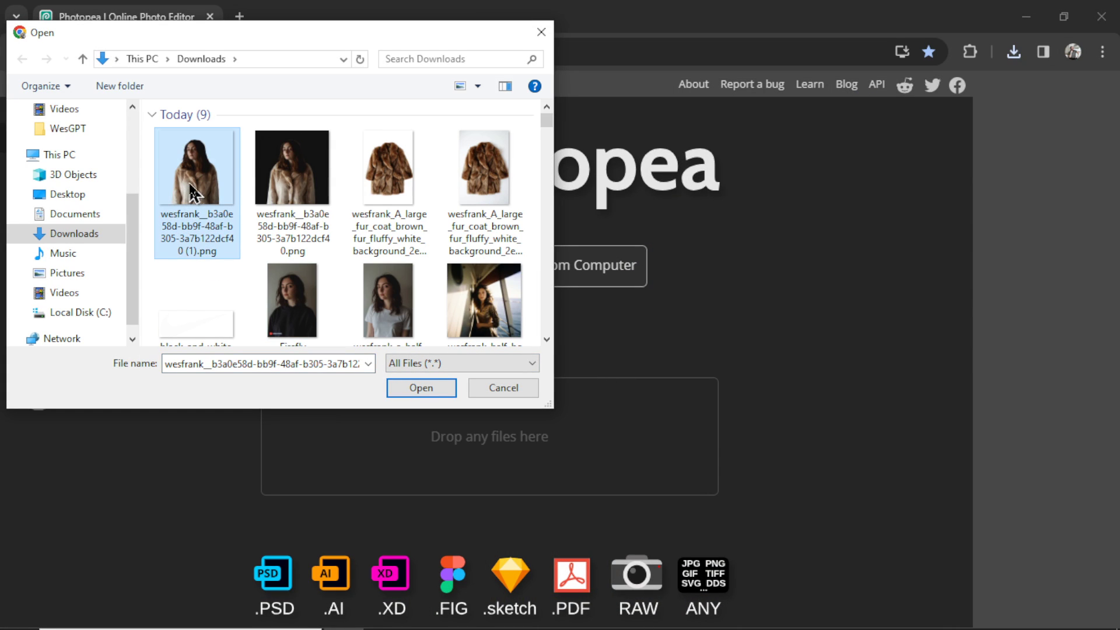
left_click(379, 308, "ctrl")
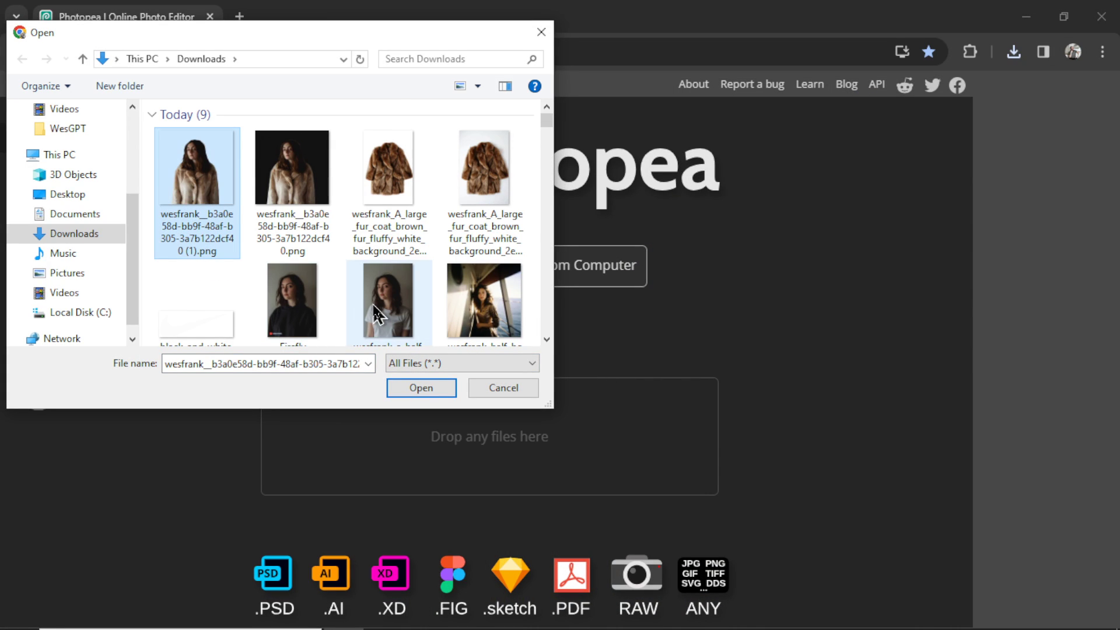
left_click(420, 385)
left_click(175, 84)
left_click(222, 110)
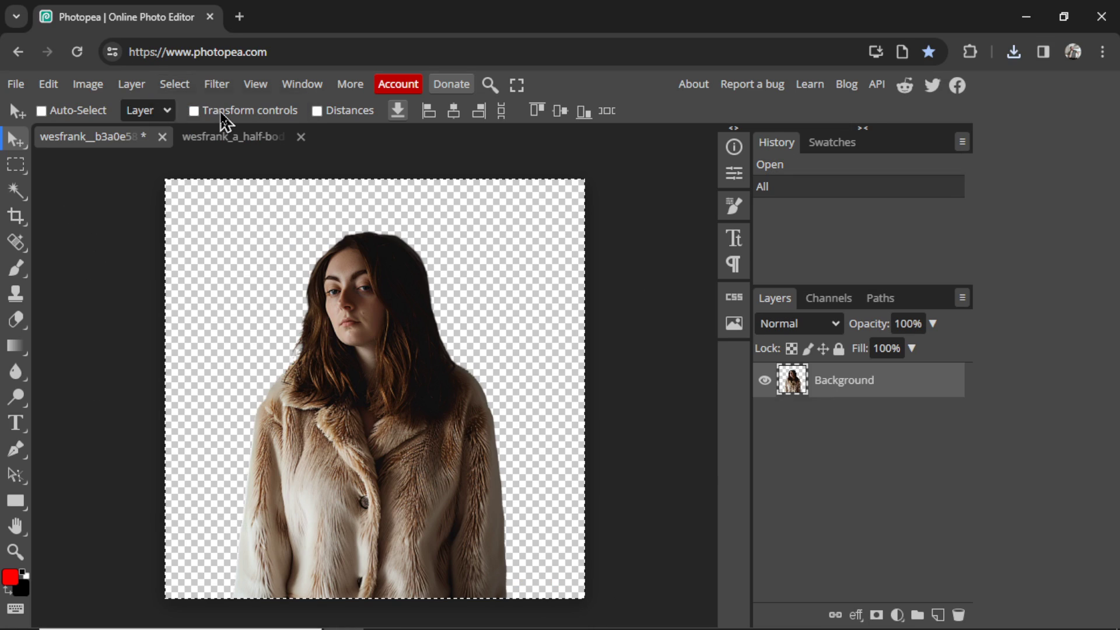
left_click(49, 84)
left_click(76, 220)
- Paste the fur-coat cutout into the T-shirt portrait as a new layer and enlarge it
left_click(233, 136)
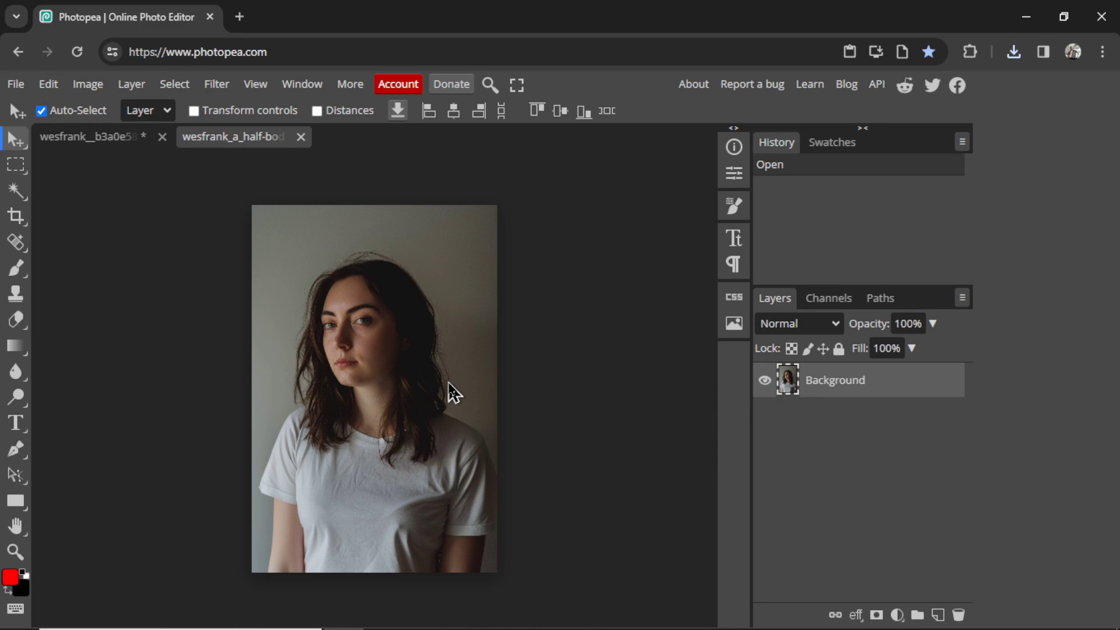
key("ctrl+v")
key("ctrl+t")
left_click_drag(465, 274, 657, 160)
key("Return")
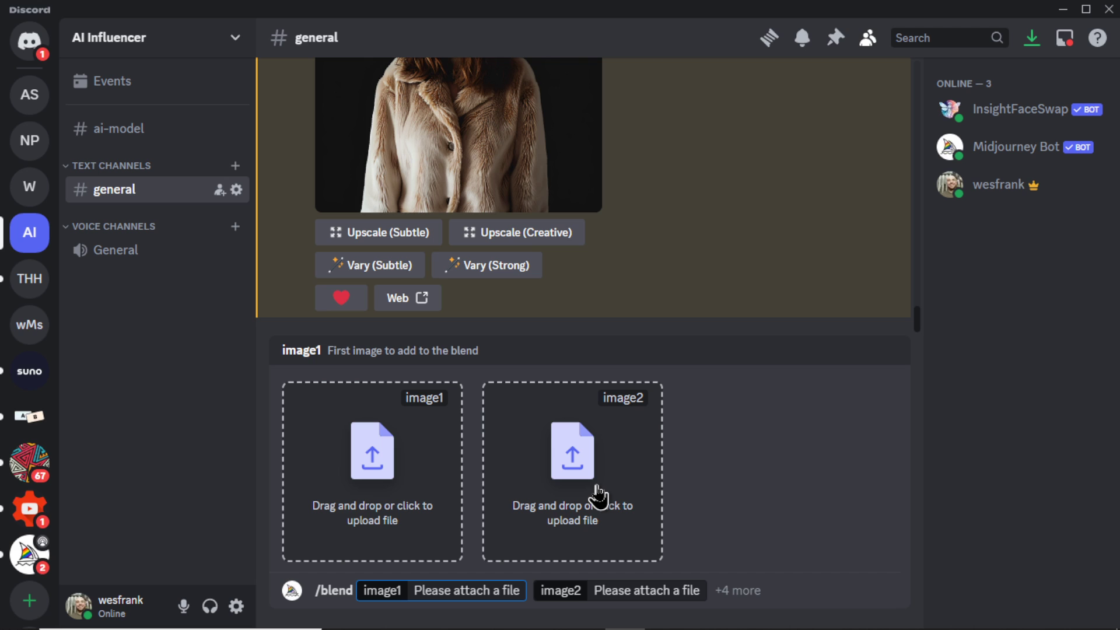
- Send a /blend with the white T-shirt portrait as image1 and the brown fur coat as image2
left_click(370, 508)
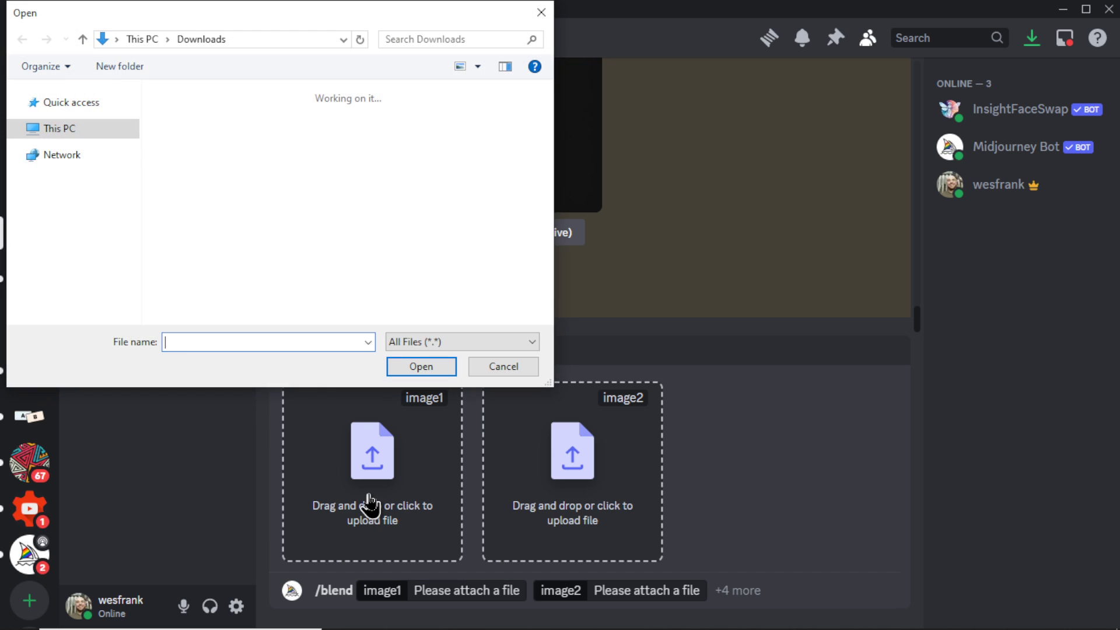
double_click(388, 280)
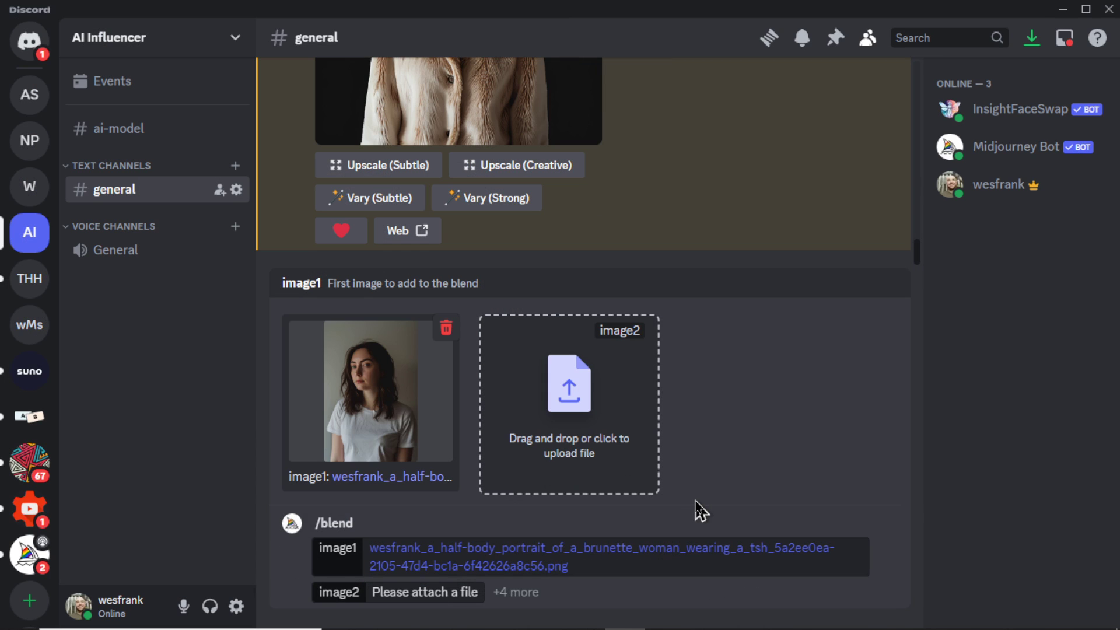
left_click(594, 443)
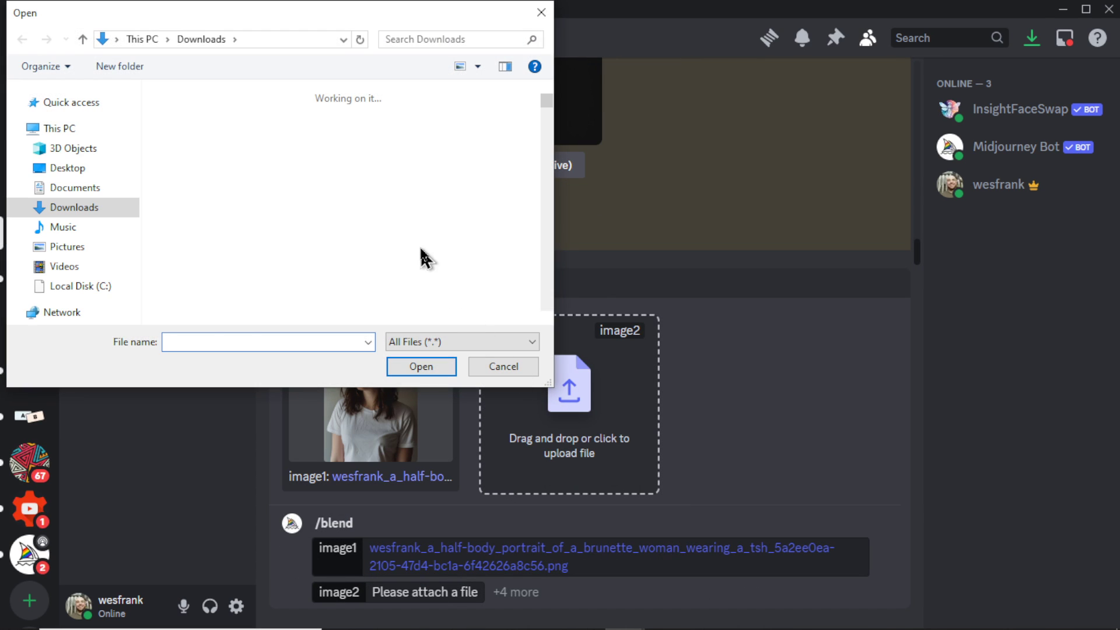
double_click(408, 230)
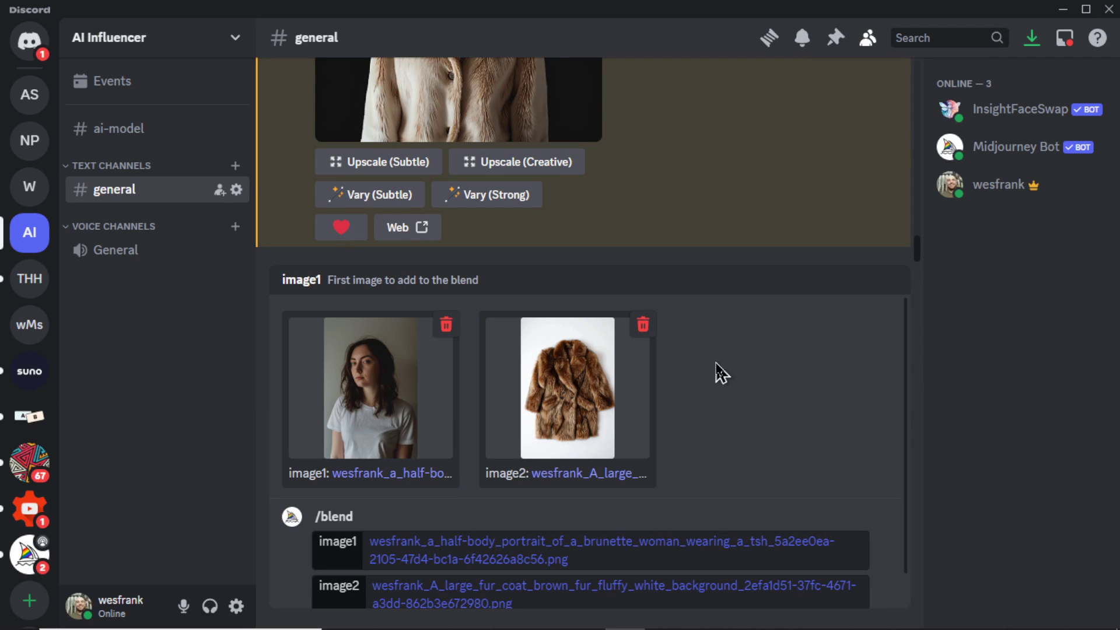
left_click(570, 556)
key("Return")
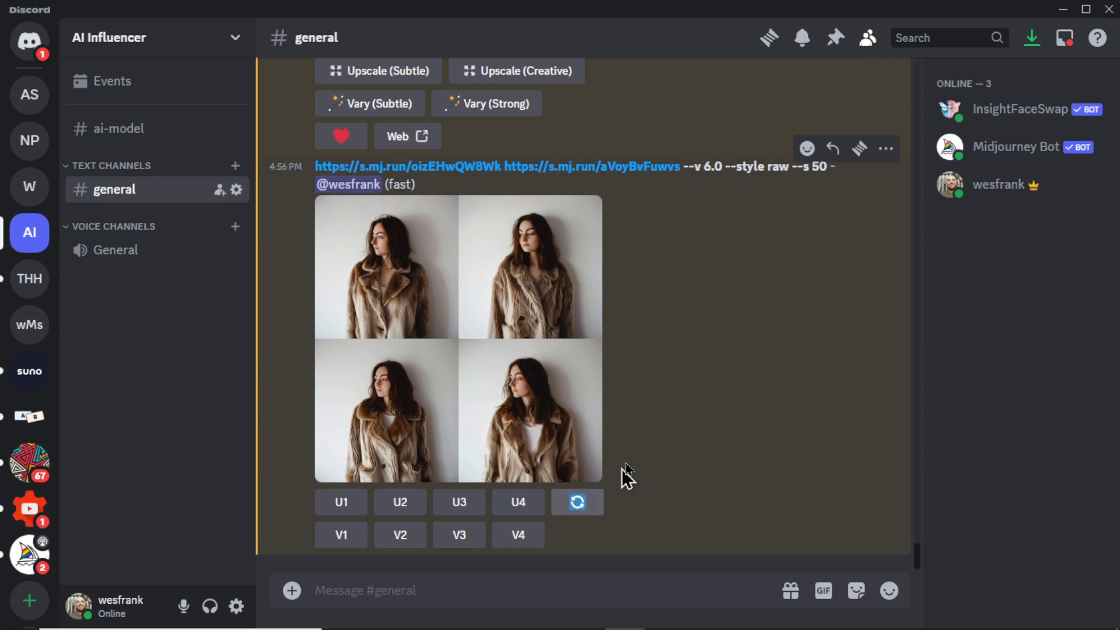
- Inspect the blended brown fur-coat portraits at full size, then return to the Midjourney fur-coat grid
left_click(577, 455)
left_click(396, 532)
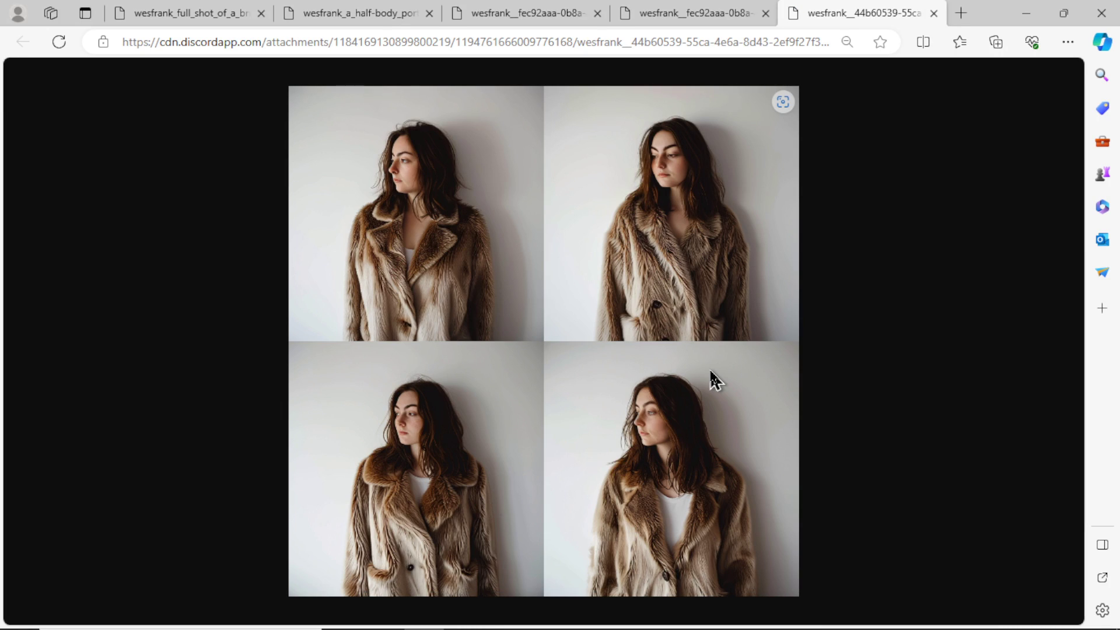
left_click(467, 214)
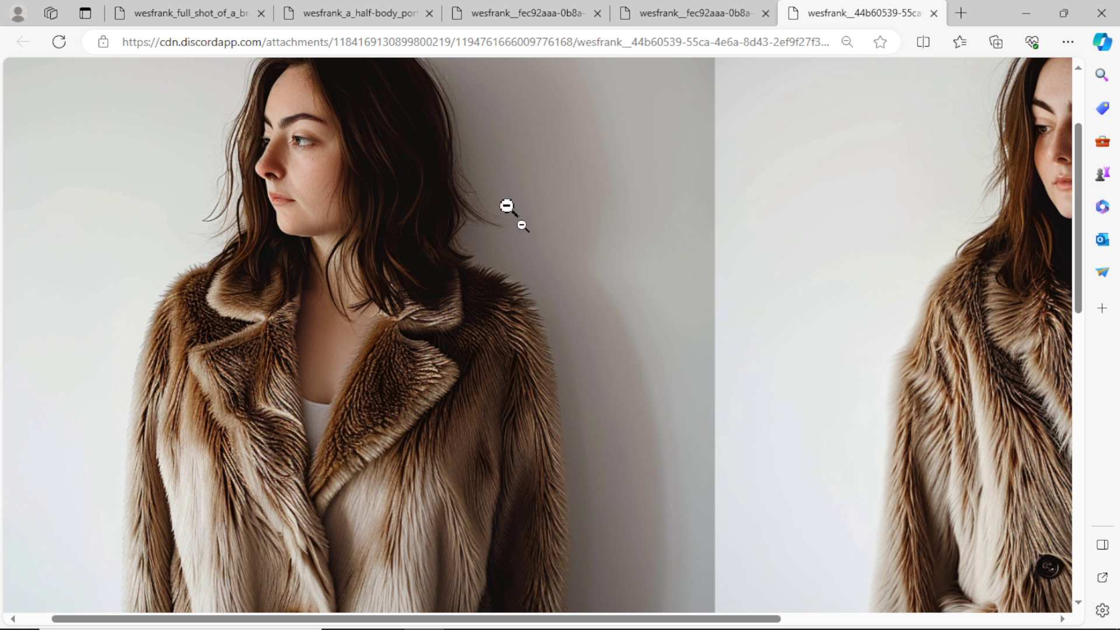
scroll(907, 453, "right", 7)
scroll(908, 453, "down", 14)
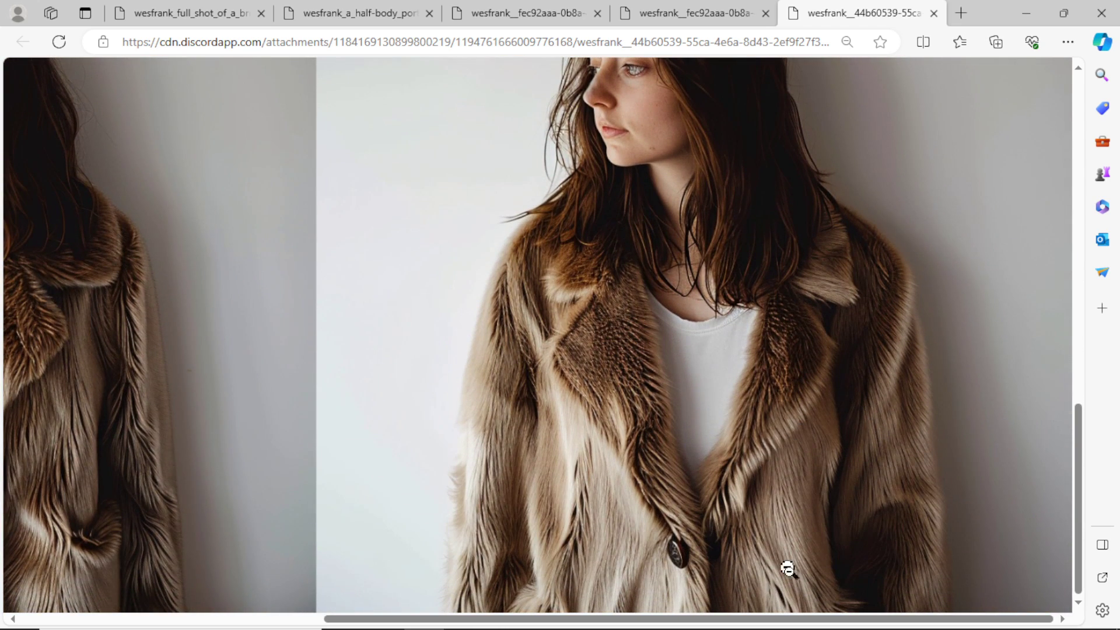
left_click_drag(799, 619, 449, 561)
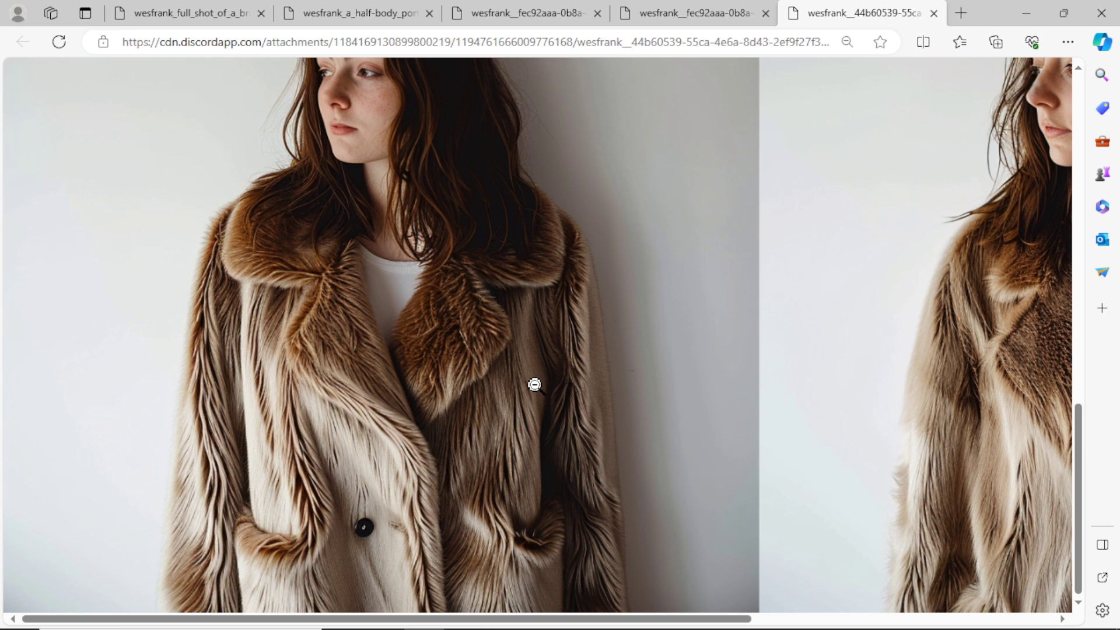
key("alt+Tab")
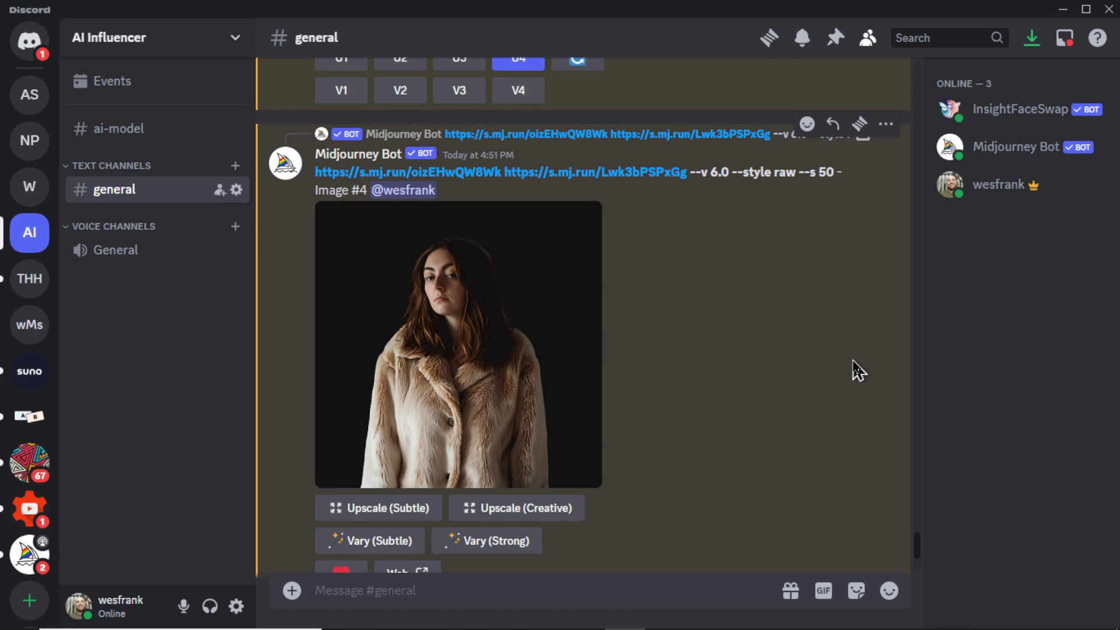
scroll(852, 371, "down", 7)
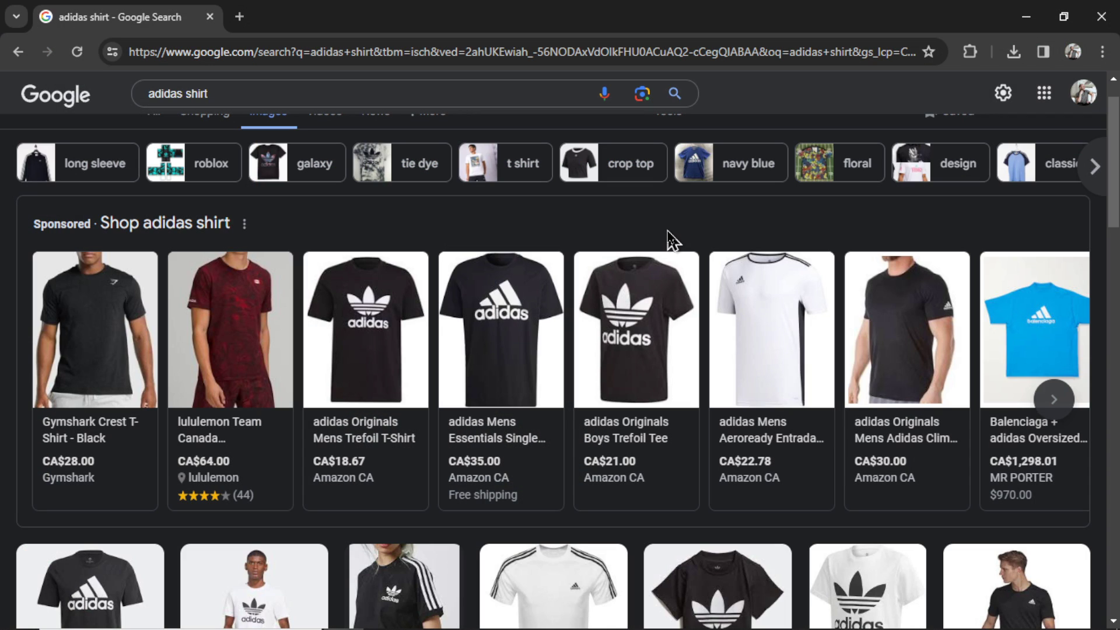
- Find the black adidas Essentials Big Logo Tee in Google Images and save its product photo
scroll(642, 269, "down", 3)
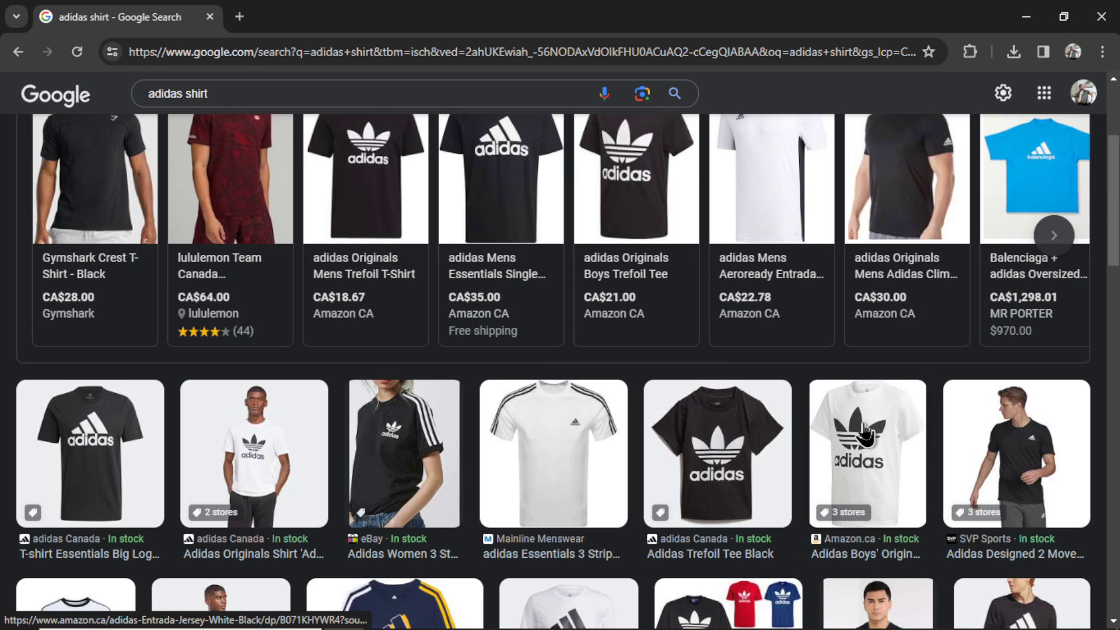
scroll(787, 368, "down", 2)
left_click(111, 359)
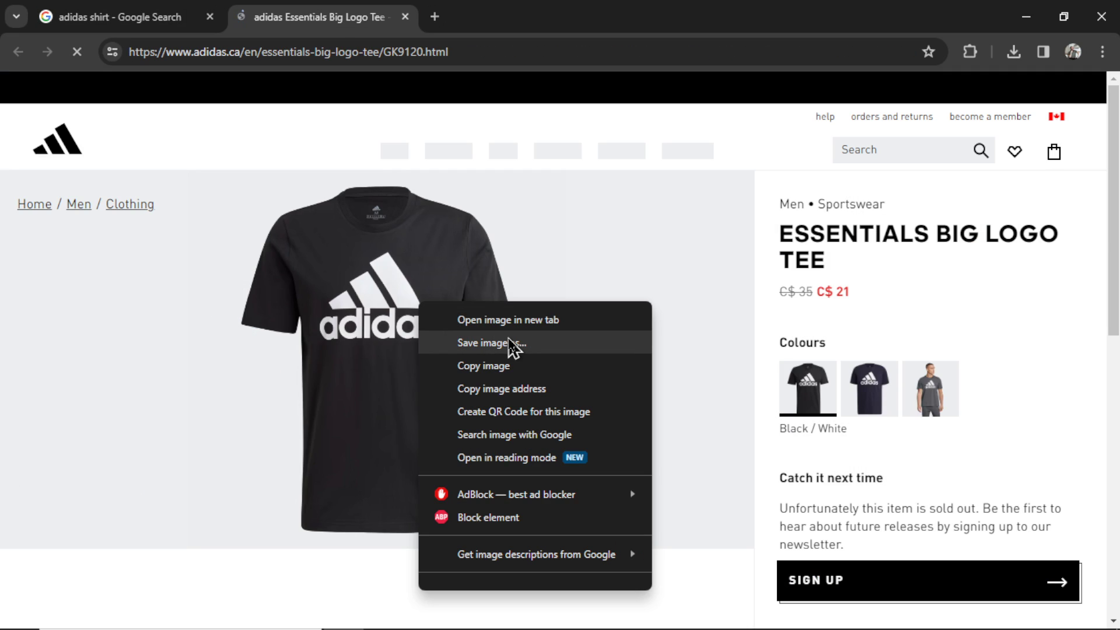
left_click(511, 349)
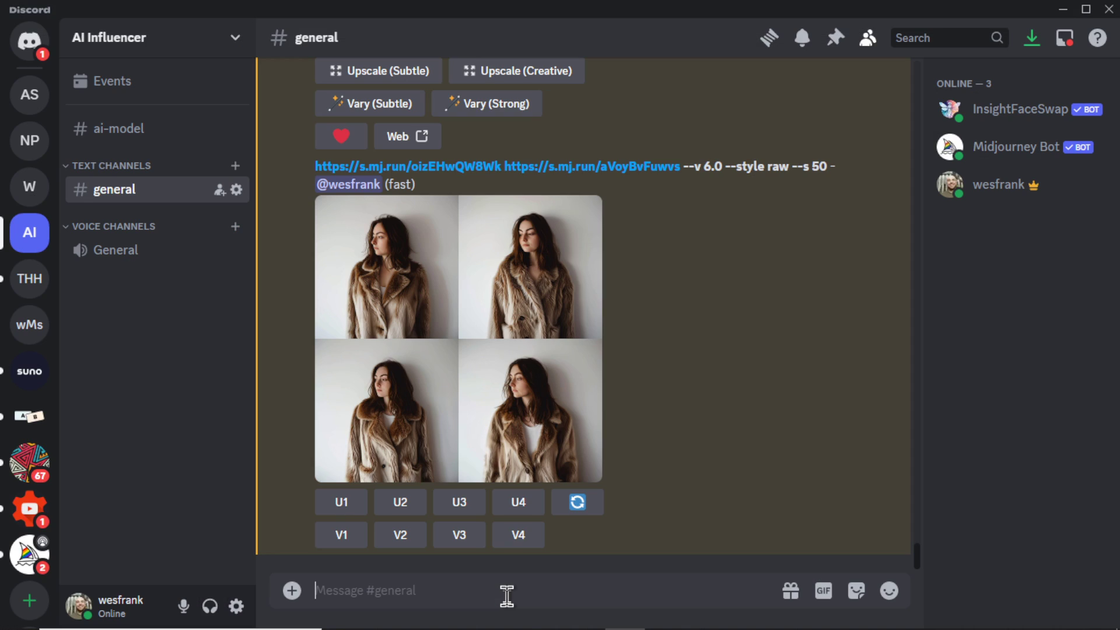
- Use /blend with the adidas tee as image1 and the white T-shirt portrait as image2
type("/ble")
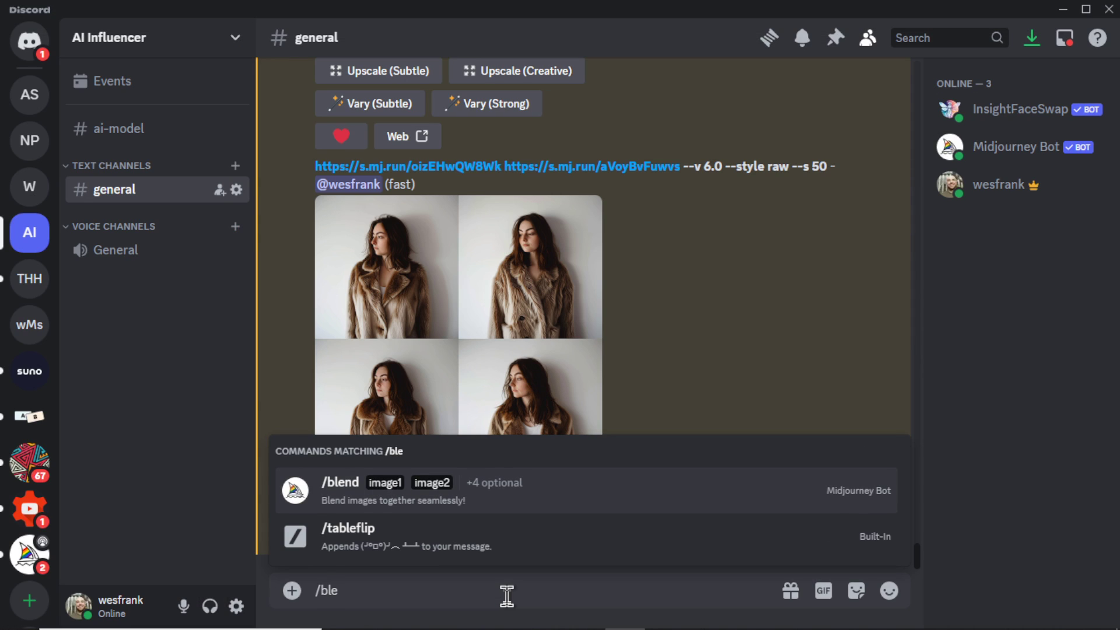
key("Return")
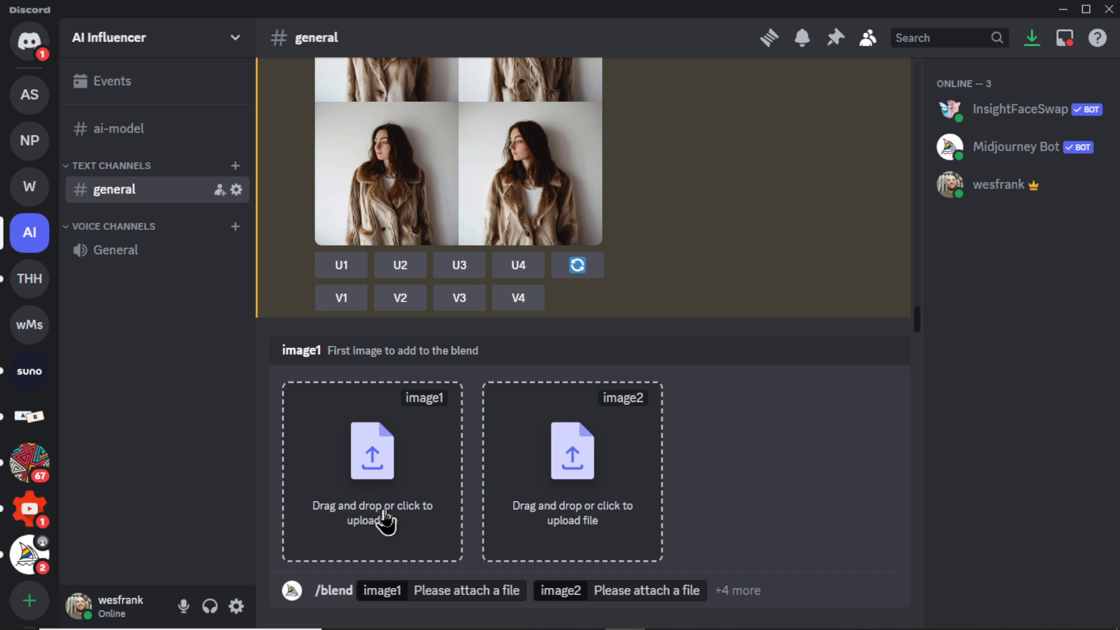
left_click(388, 520)
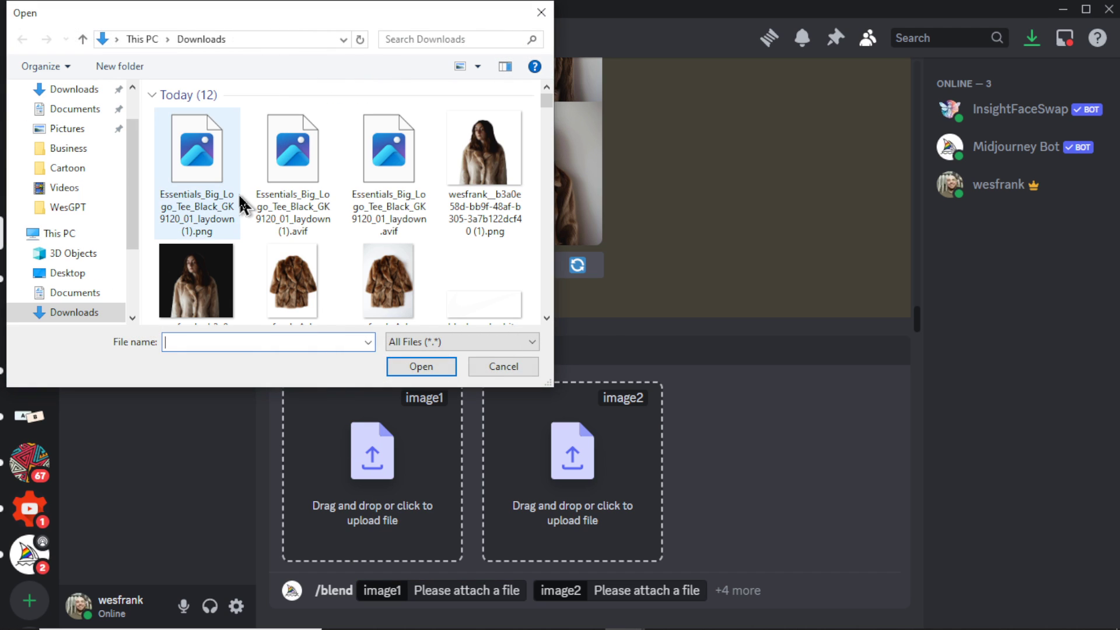
left_click(226, 189)
left_click(423, 367)
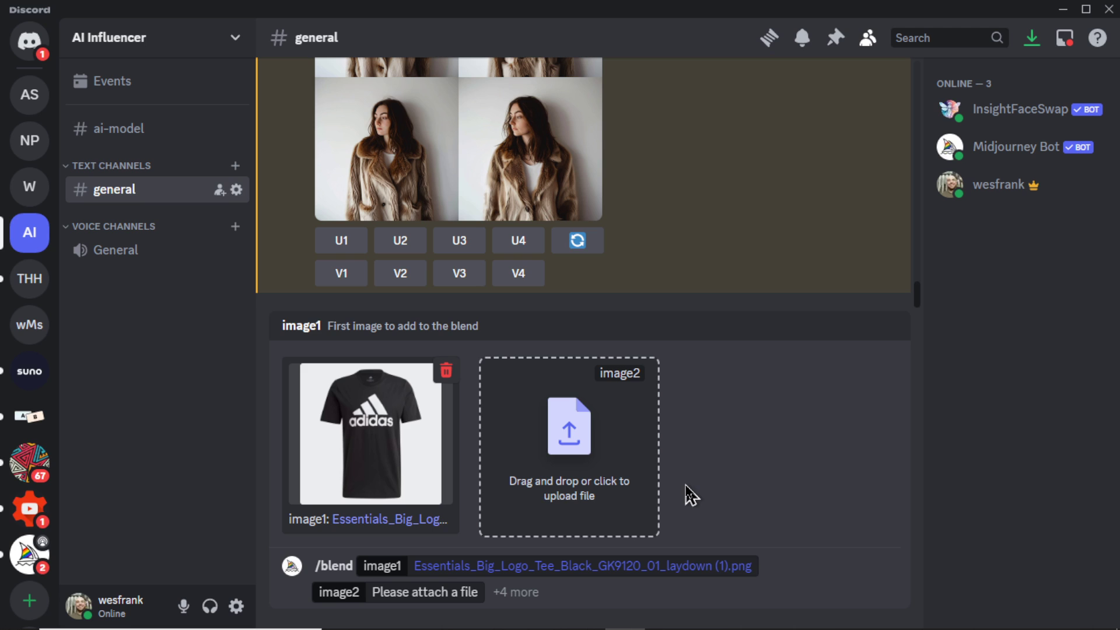
left_click(601, 482)
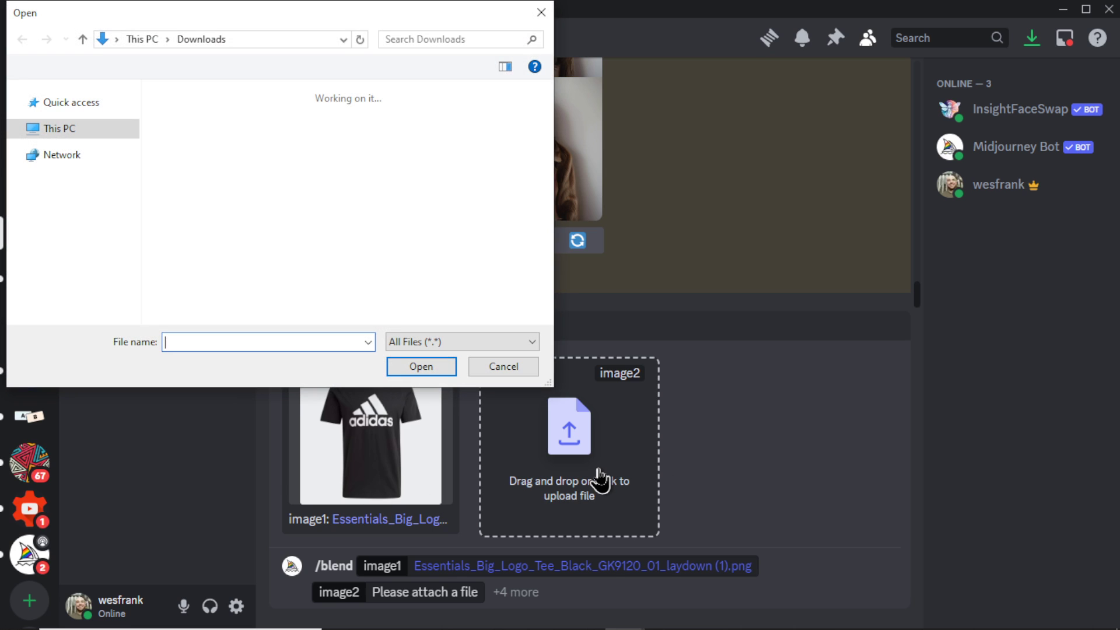
double_click(350, 280)
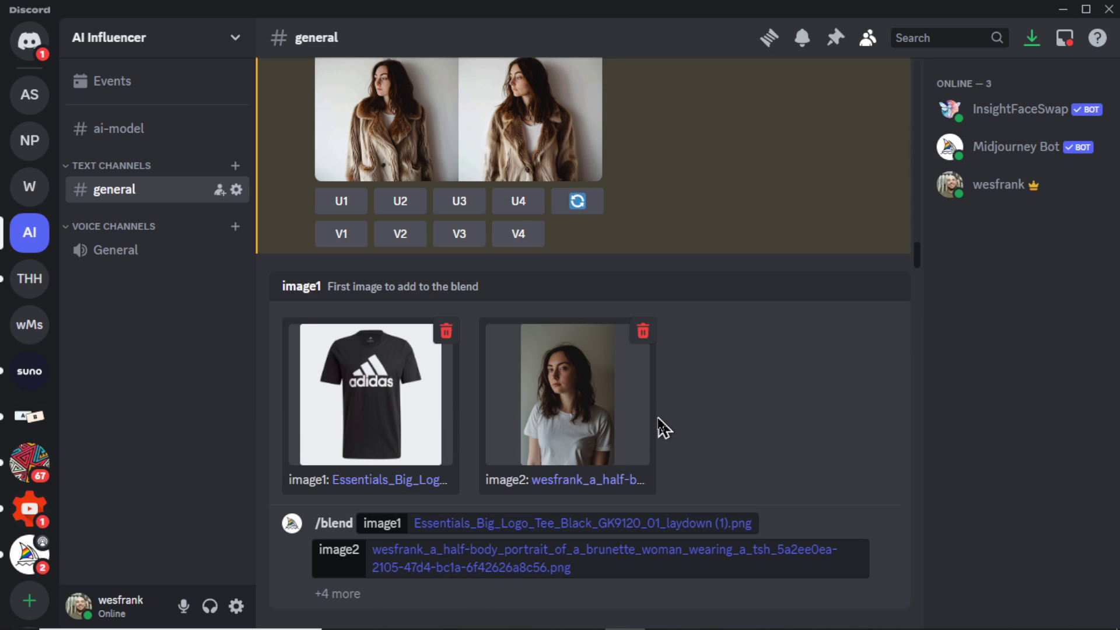
key("Return")
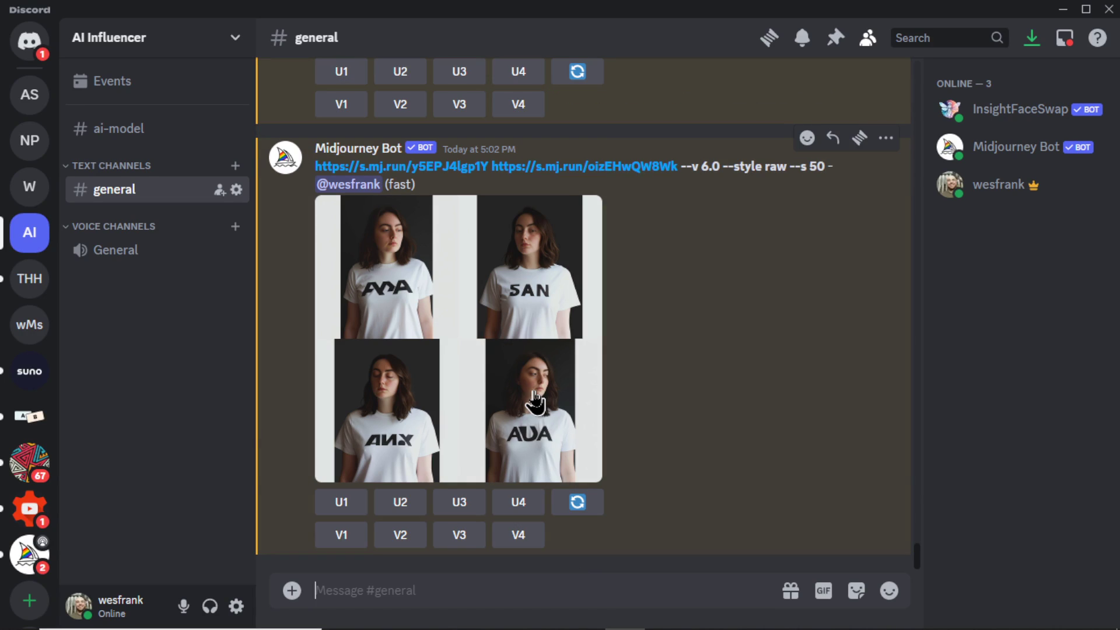
left_click(531, 394)
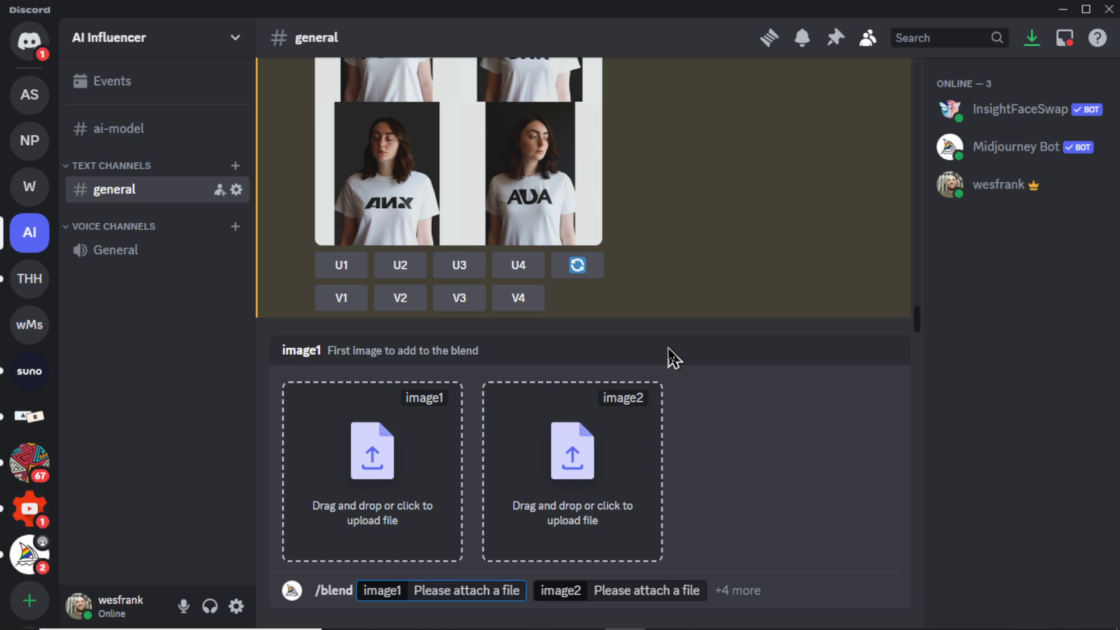
- Repeat the blend with the portrait as image1 and the adidas tee as image2
left_click(370, 513)
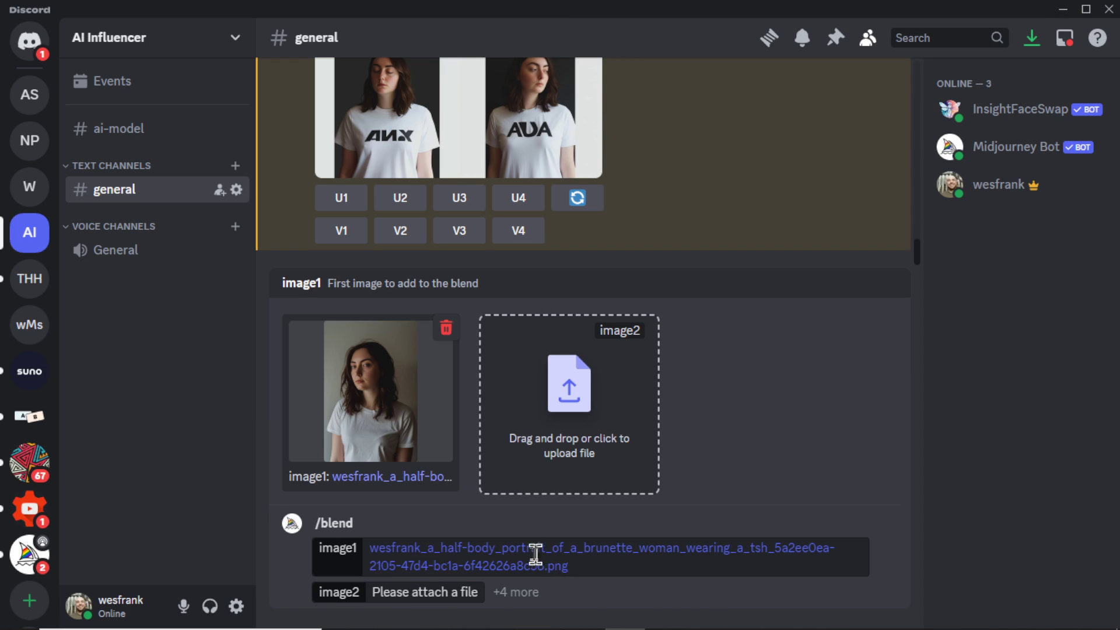
left_click(571, 443)
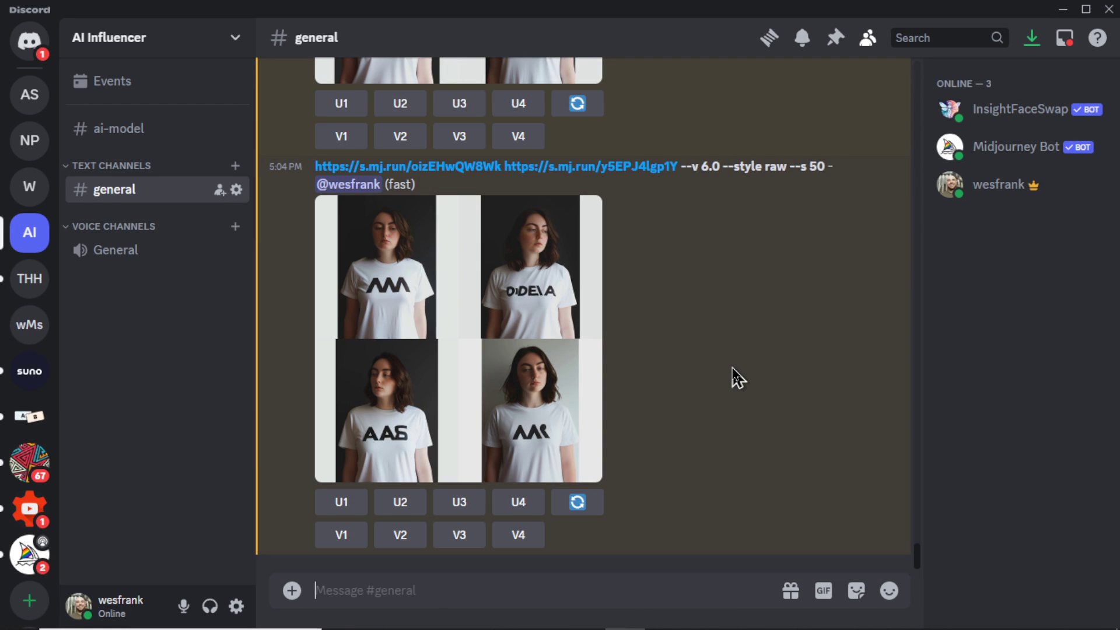
left_click(549, 364)
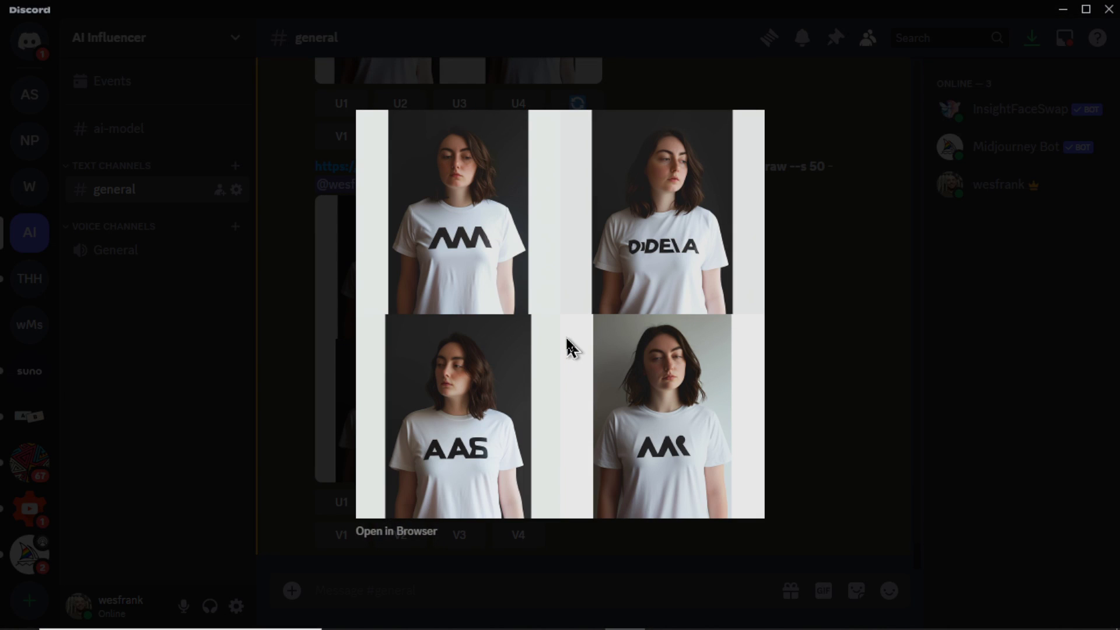
- Close the enlarged Midjourney blend result view
key("Escape")
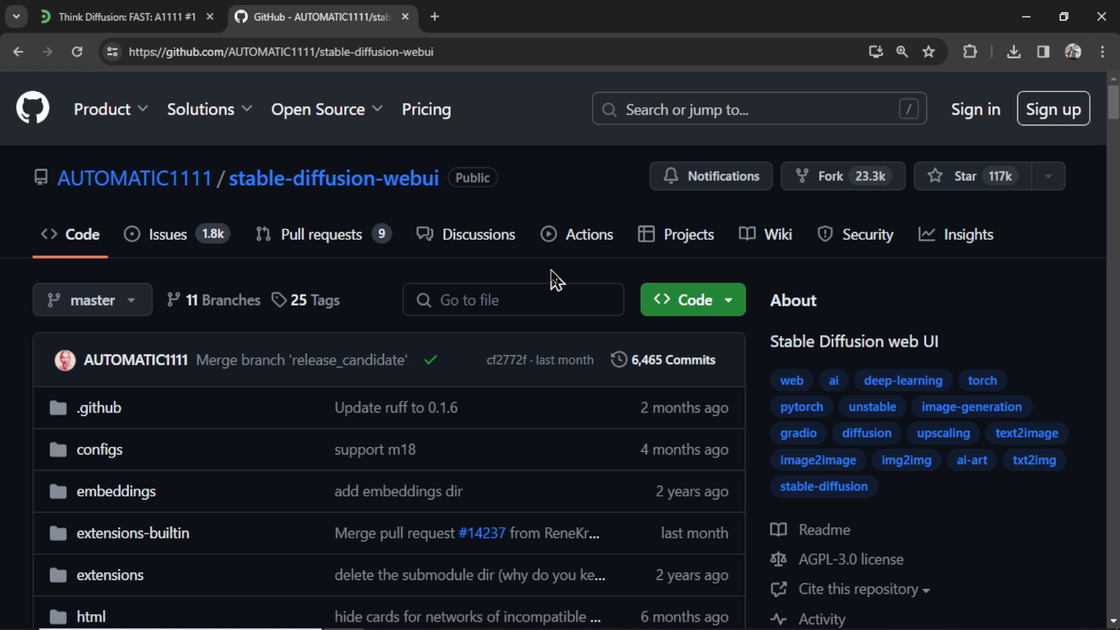
- Scroll the AUTOMATIC1111 repository page down to the README's web UI screenshot
scroll(556, 280, "down", 2)
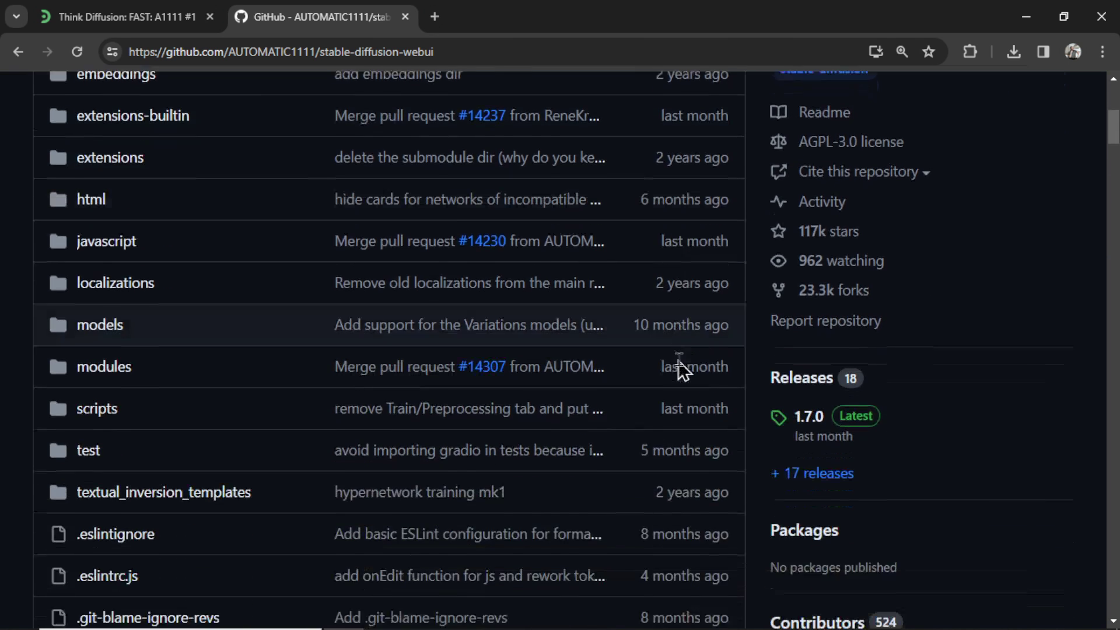
scroll(678, 360, "down", 5)
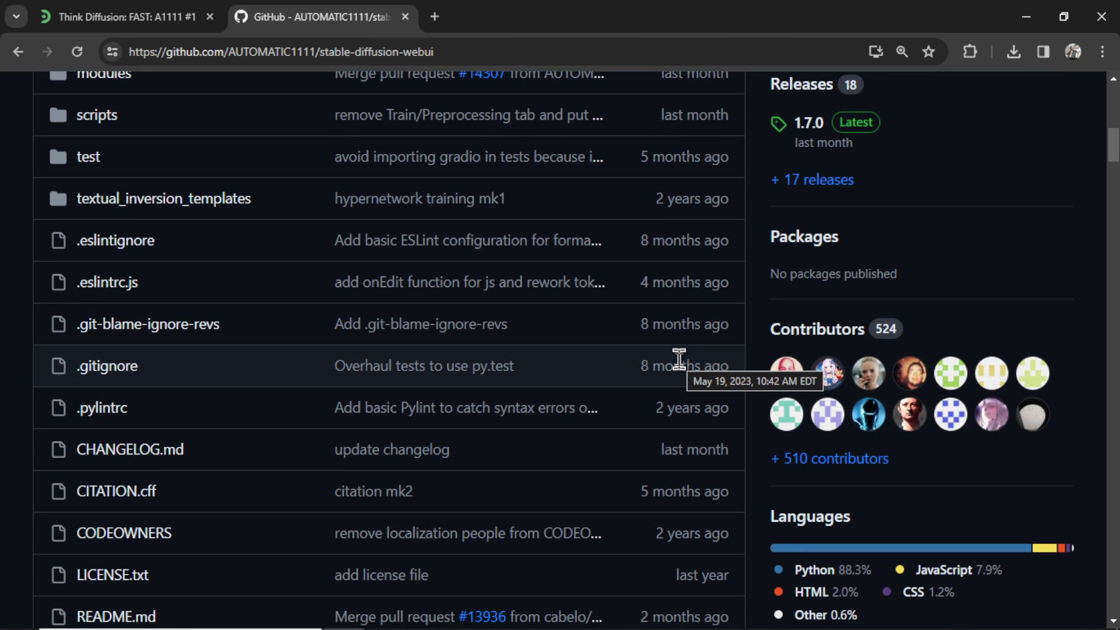
scroll(678, 361, "down", 10)
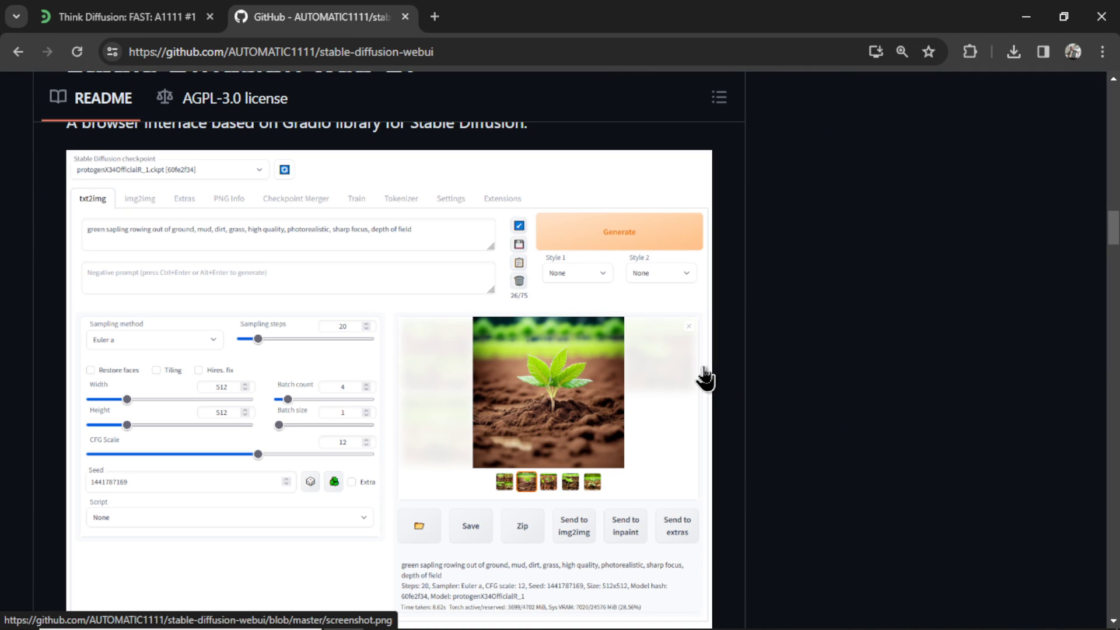
- In Think Diffusion's img2img Inpaint tab, brush a mask over the woman's white T-shirt
key("ctrl+Tab")
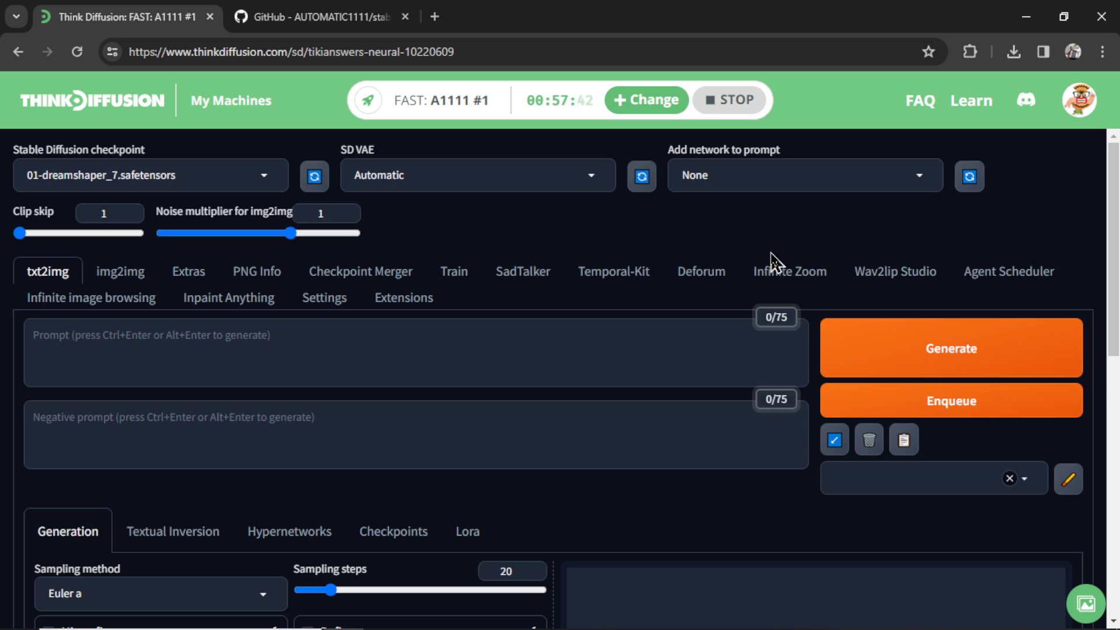
left_click(121, 273)
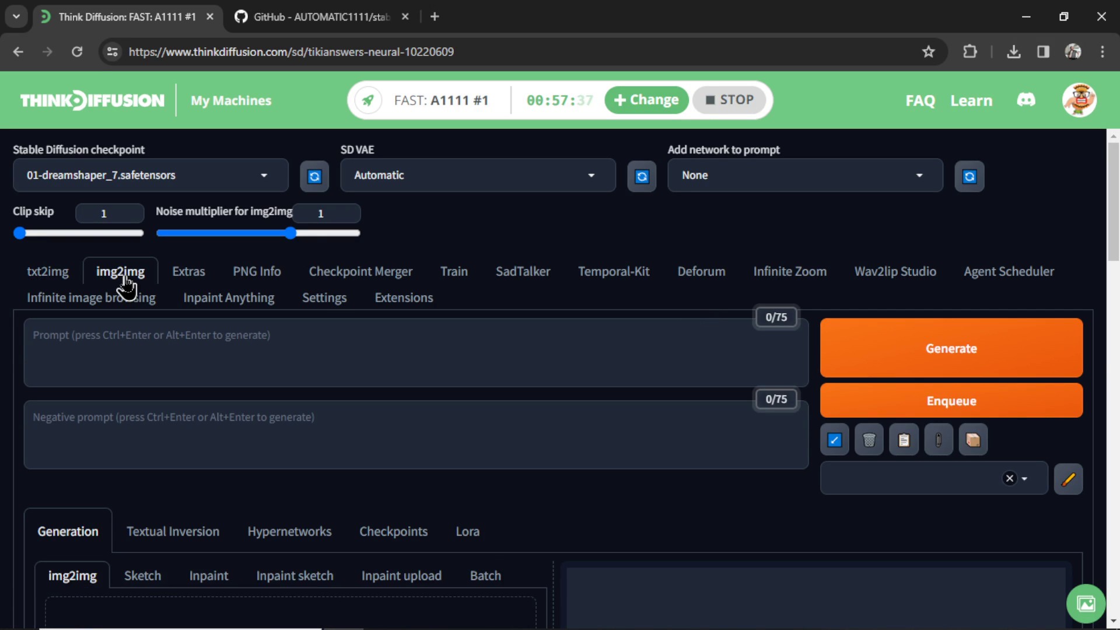
scroll(373, 443, "down", 5)
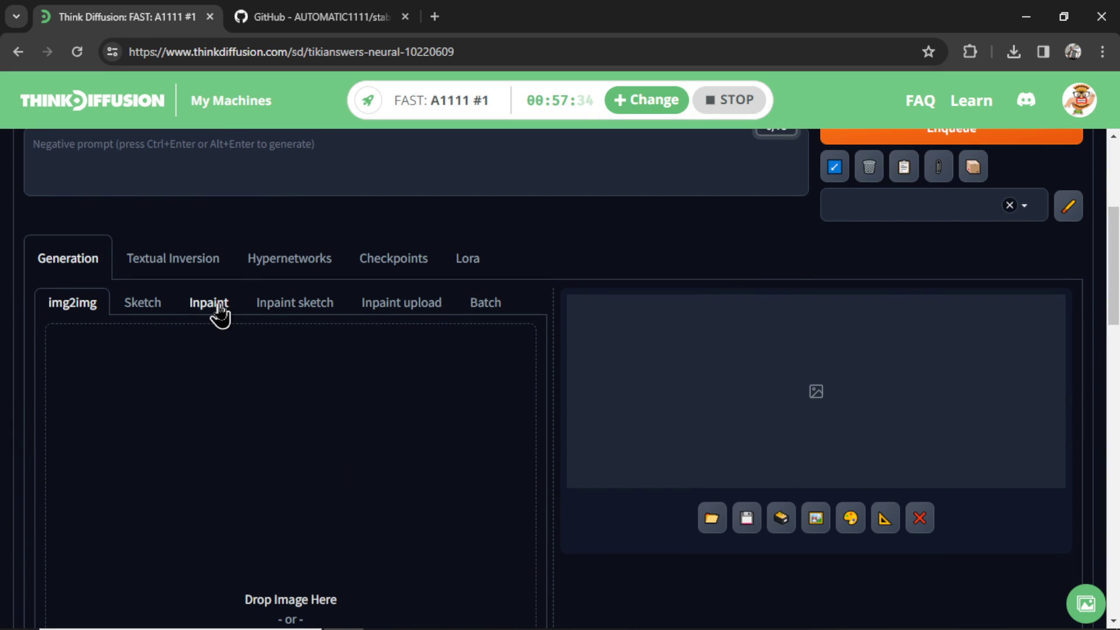
left_click(220, 314)
scroll(444, 426, "down", 3)
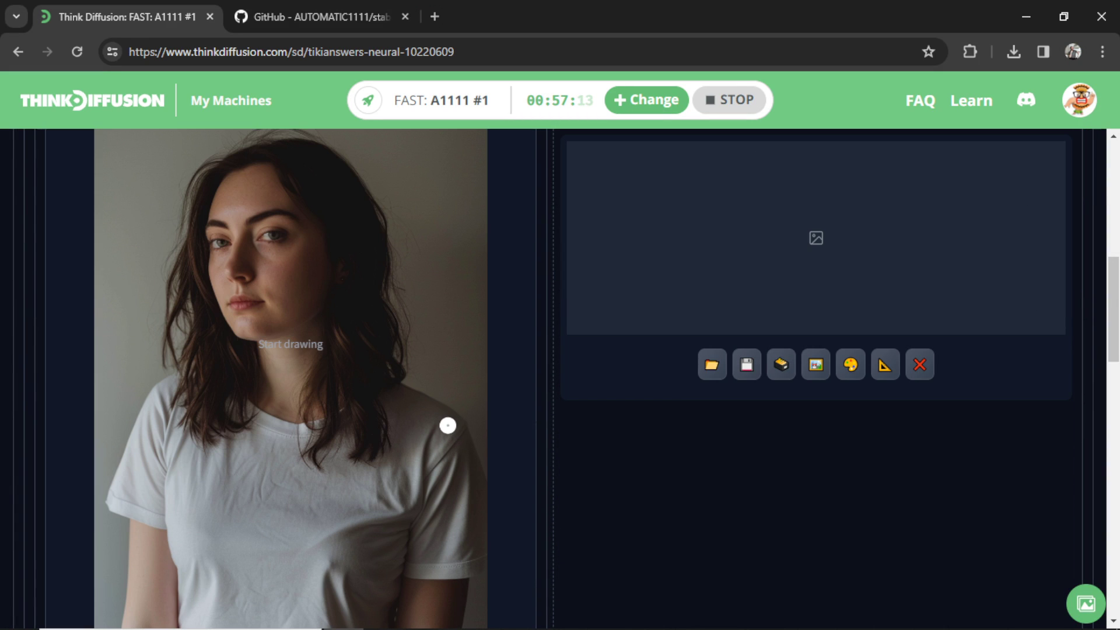
scroll(423, 408, "down", 2)
mouse_move(274, 390)
left_mouse_down()
mouse_move(383, 376)
mouse_move(196, 329)
mouse_move(275, 391)
mouse_move(187, 274)
mouse_move(111, 379)
left_mouse_up()
scroll(429, 364, "up", 9)
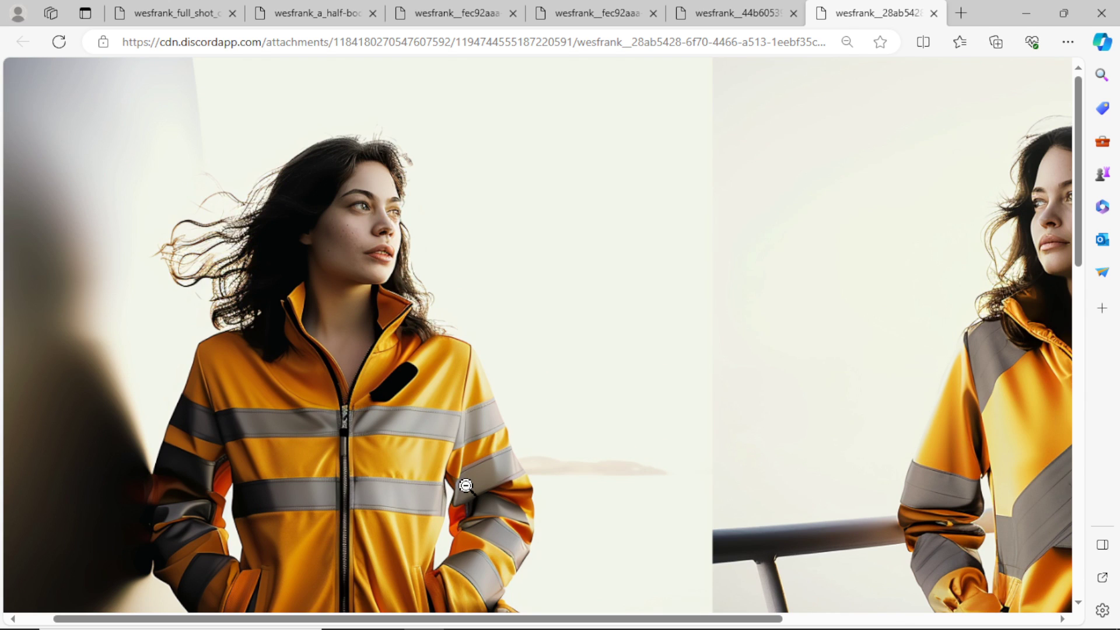
- Pan across the full-size grid of the brunette in different yellow reflective jackets
left_click_drag(537, 620, 820, 606)
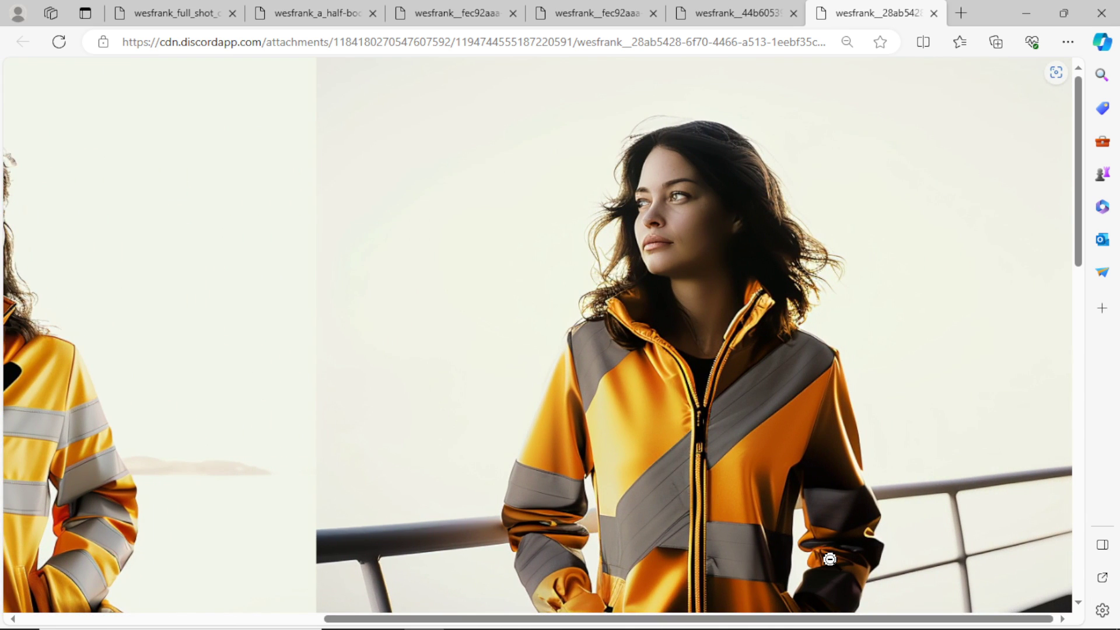
left_click_drag(1078, 257, 1101, 560)
scroll(615, 522, "left", 7)
scroll(615, 522, "up", 2)
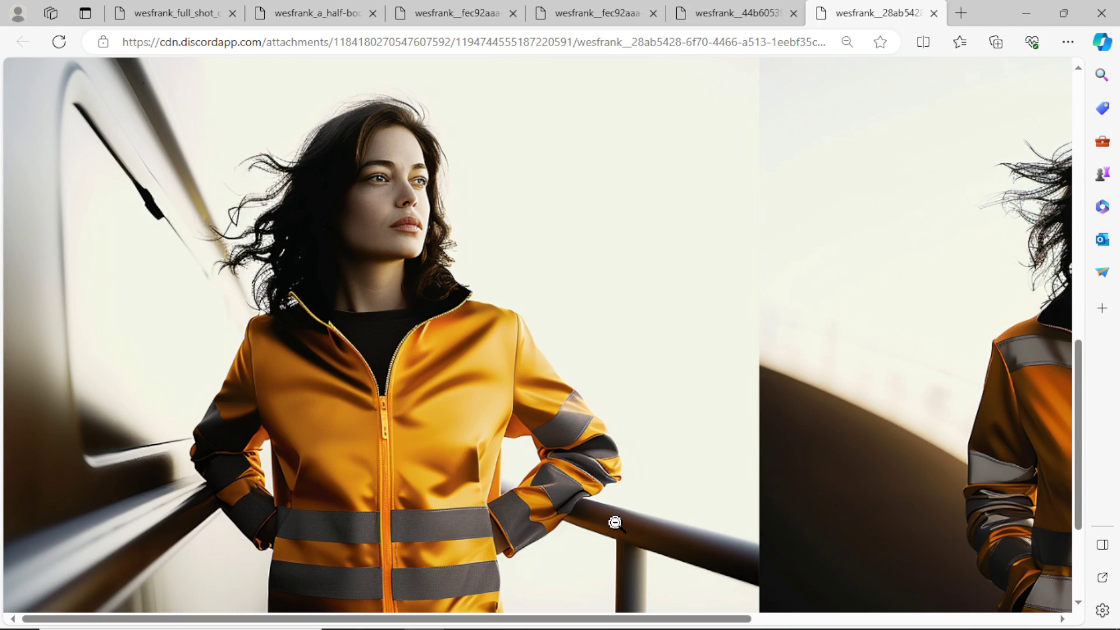